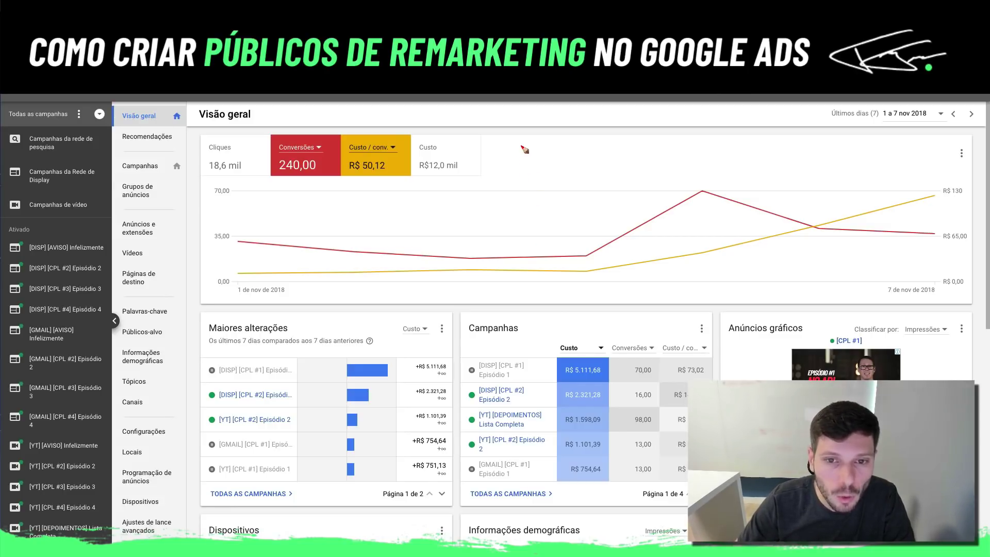
- Open the audience manager in the shared library and review the audience types offered for a new remarketing list
{"action": "mouse_move", "coordinate": [524, 146]}
{"action": "left_mouse_down"}
{"action": "mouse_move", "coordinate": [550, 150]}
{"action": "mouse_move", "coordinate": [526, 156]}
{"action": "left_mouse_up"}
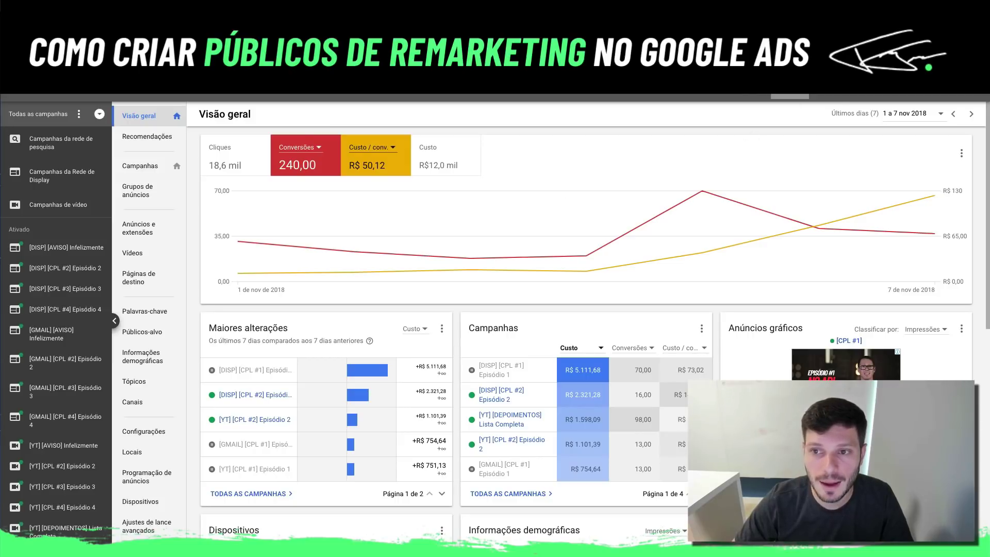
{"action": "left_click", "coordinate": [790, 96]}
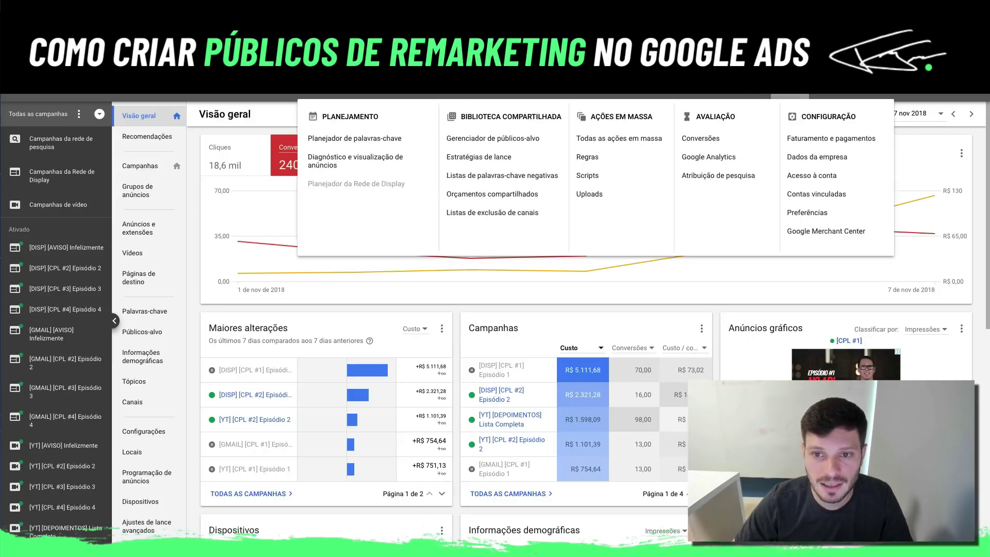
{"action": "left_click", "coordinate": [538, 139]}
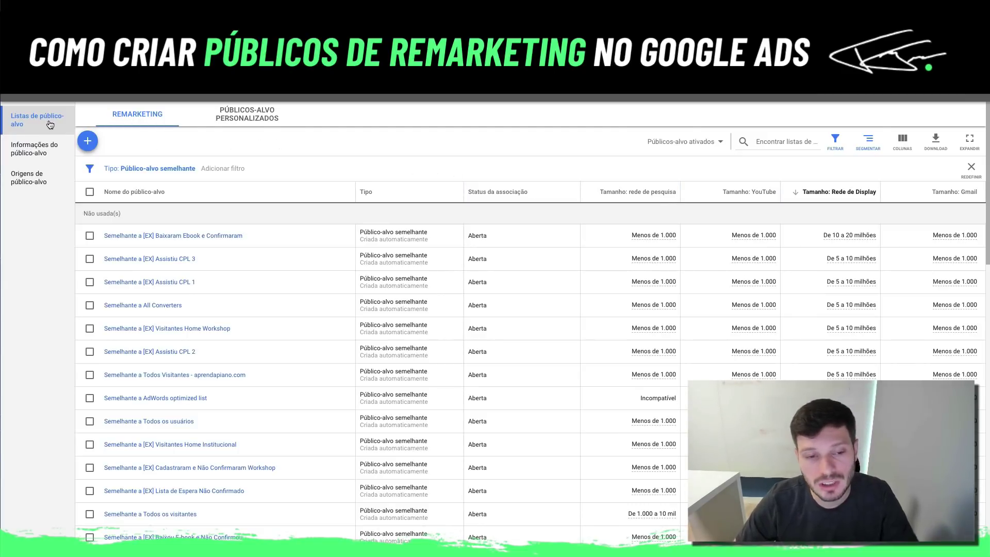
{"action": "left_click", "coordinate": [88, 141]}
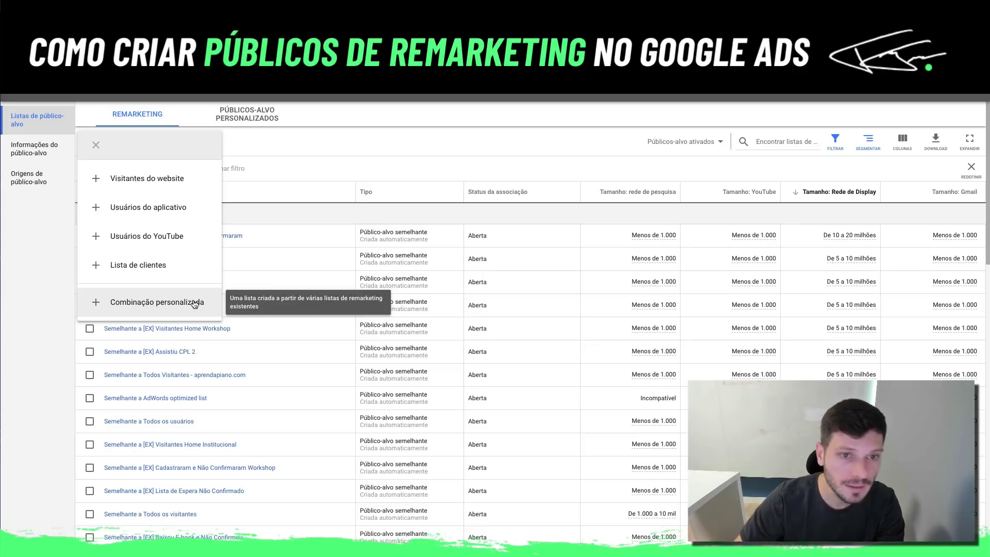
{"action": "left_click", "coordinate": [358, 144]}
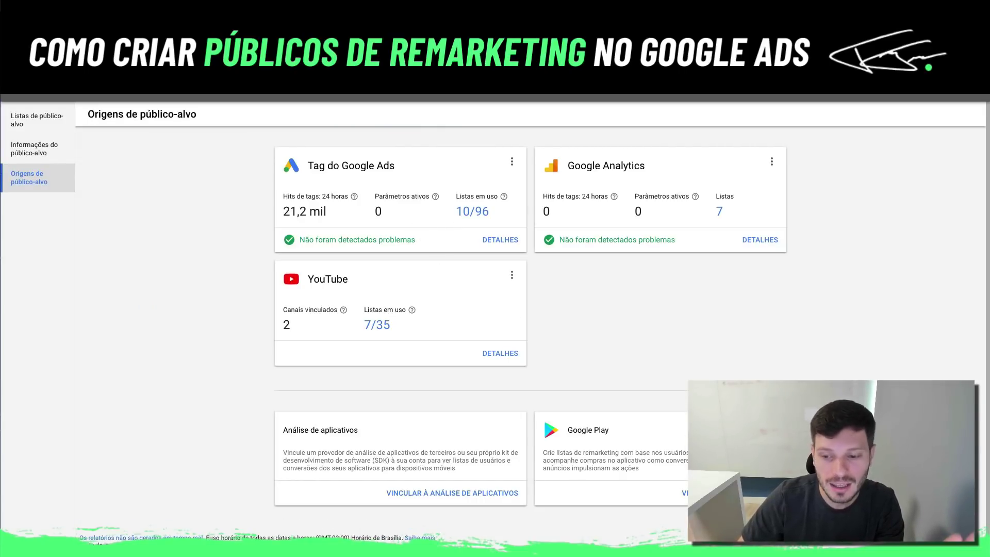
- Examine the audience sources: Google Ads tag, Google Analytics, YouTube, app analytics and Google Play
{"action": "left_click_drag", "start_coordinate": [327, 181], "coordinate": [298, 160]}
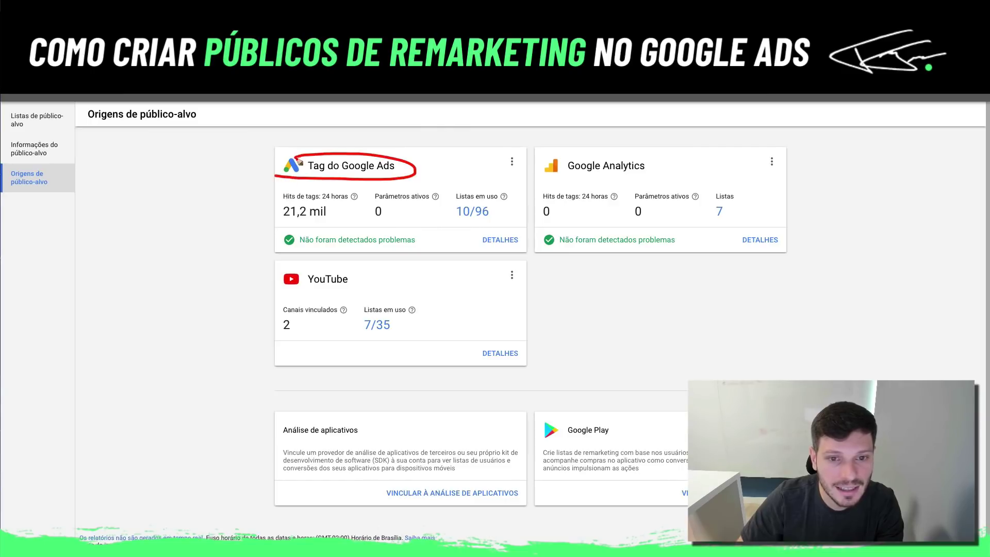
{"action": "mouse_move", "coordinate": [419, 177]}
{"action": "left_mouse_down"}
{"action": "mouse_move", "coordinate": [453, 183]}
{"action": "mouse_move", "coordinate": [442, 188]}
{"action": "left_mouse_up"}
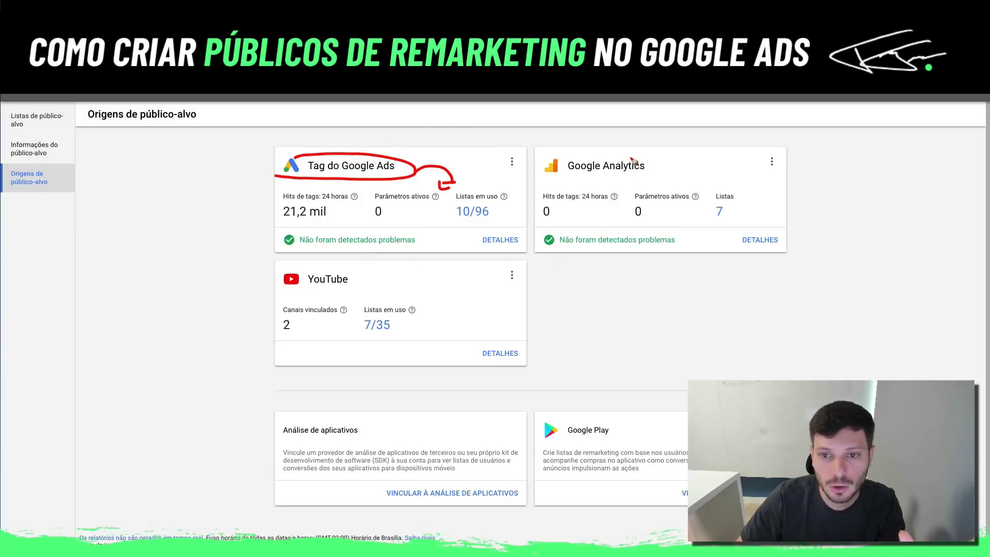
{"action": "mouse_move", "coordinate": [632, 160]}
{"action": "left_mouse_down"}
{"action": "mouse_move", "coordinate": [546, 151]}
{"action": "mouse_move", "coordinate": [593, 194]}
{"action": "mouse_move", "coordinate": [626, 149]}
{"action": "left_mouse_up"}
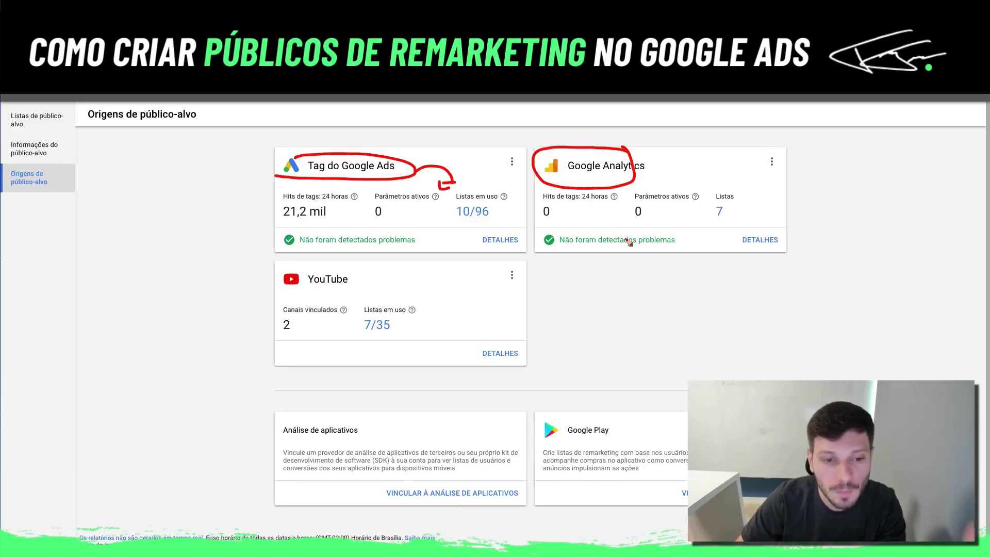
{"action": "mouse_move", "coordinate": [356, 262]}
{"action": "left_mouse_down"}
{"action": "mouse_move", "coordinate": [270, 273]}
{"action": "mouse_move", "coordinate": [330, 302]}
{"action": "mouse_move", "coordinate": [369, 267]}
{"action": "left_mouse_up"}
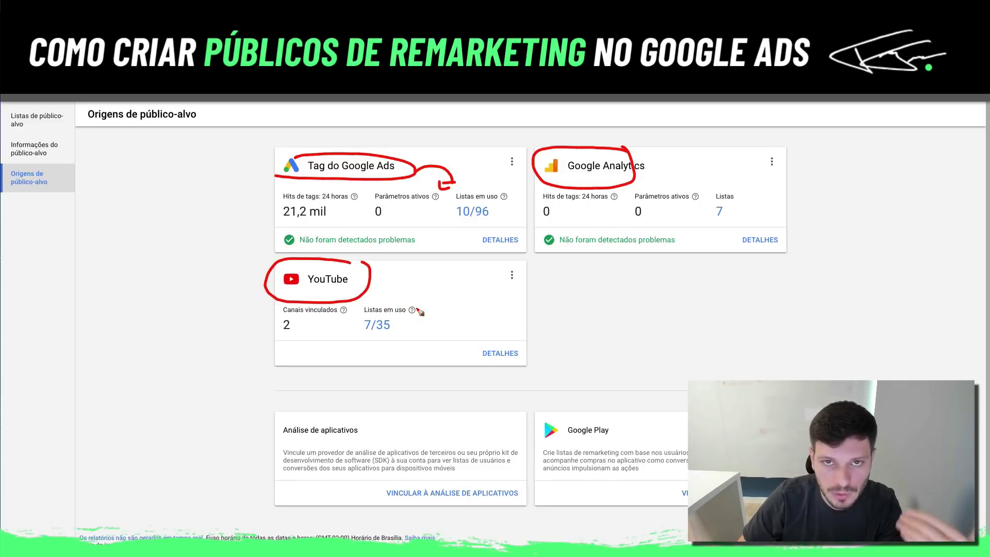
{"action": "mouse_move", "coordinate": [621, 411]}
{"action": "left_mouse_down"}
{"action": "mouse_move", "coordinate": [537, 425]}
{"action": "mouse_move", "coordinate": [559, 450]}
{"action": "mouse_move", "coordinate": [626, 410]}
{"action": "left_mouse_up"}
{"action": "mouse_move", "coordinate": [364, 410]}
{"action": "left_mouse_down"}
{"action": "mouse_move", "coordinate": [291, 412]}
{"action": "mouse_move", "coordinate": [363, 455]}
{"action": "mouse_move", "coordinate": [367, 413]}
{"action": "left_mouse_up"}
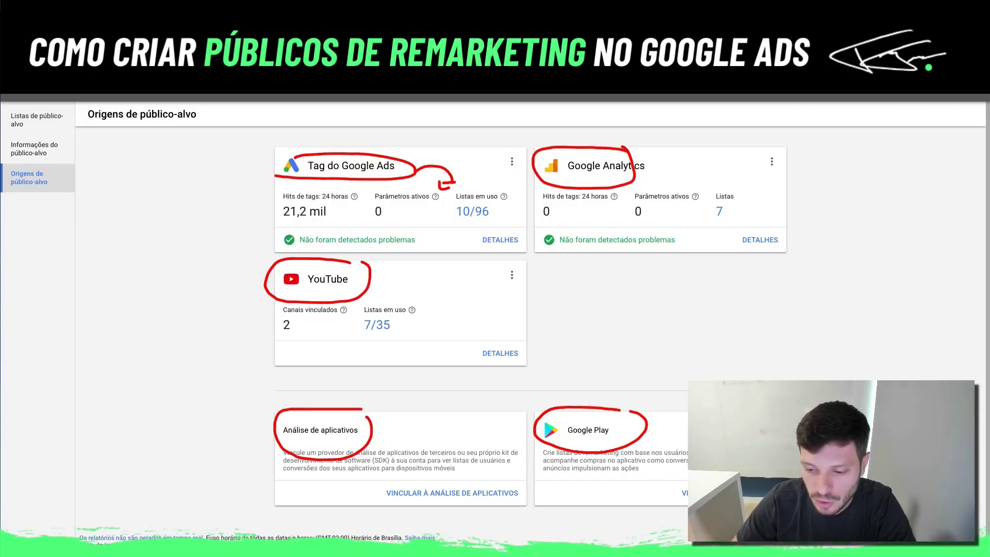
{"action": "key", "text": "Escape"}
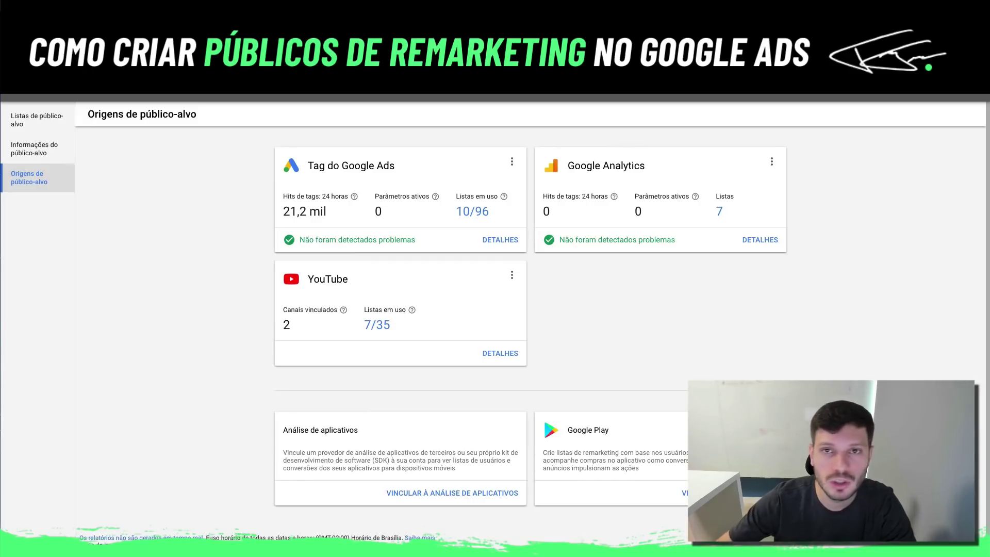
- Return to the audience lists and start a new remarketing audience of website visitors (Visitantes do website)
{"action": "left_click", "coordinate": [31, 120]}
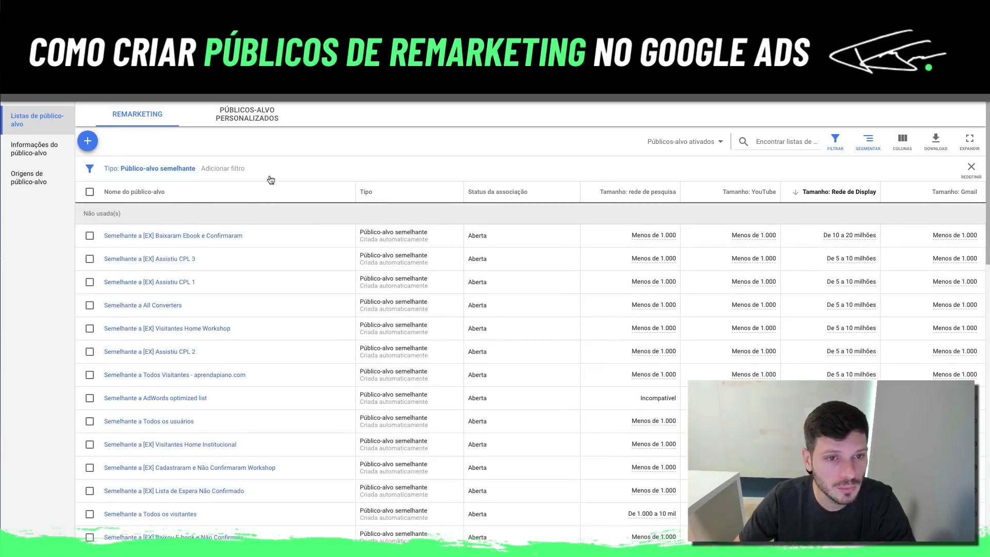
{"action": "left_click", "coordinate": [86, 141]}
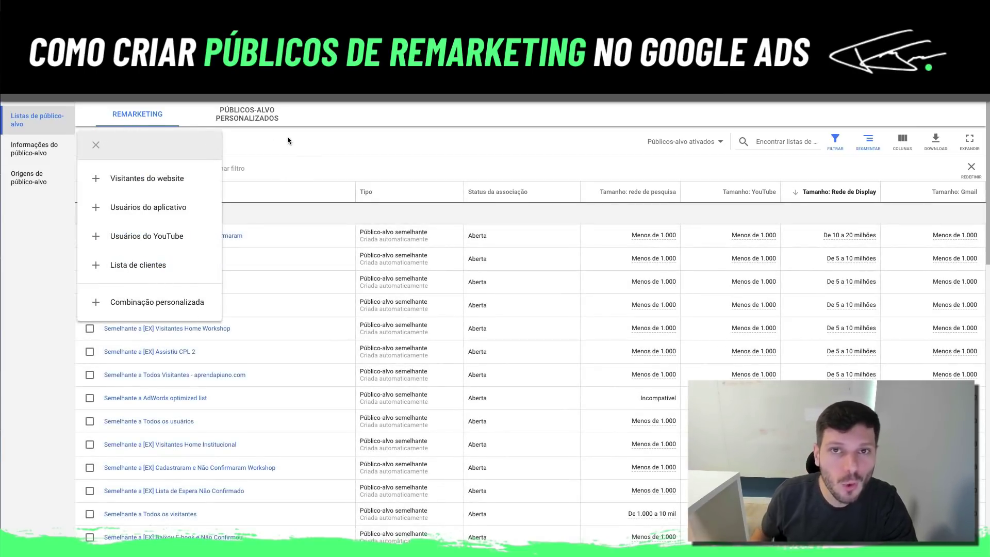
{"action": "left_click", "coordinate": [181, 187]}
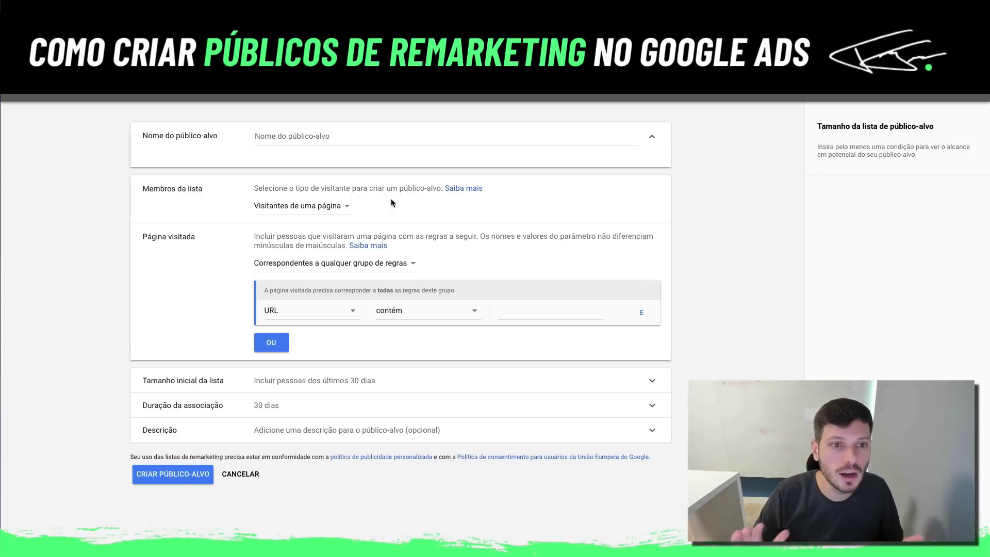
- Name the audience "Clientes produto X" and choose "Visitantes de uma página" as the list members
{"action": "left_click", "coordinate": [358, 139]}
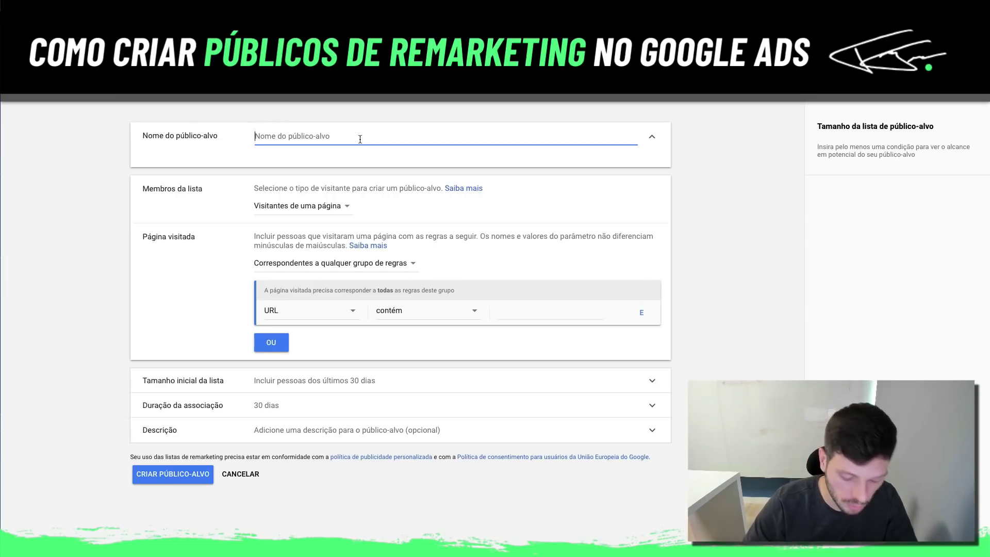
{"action": "type", "text": "C"}
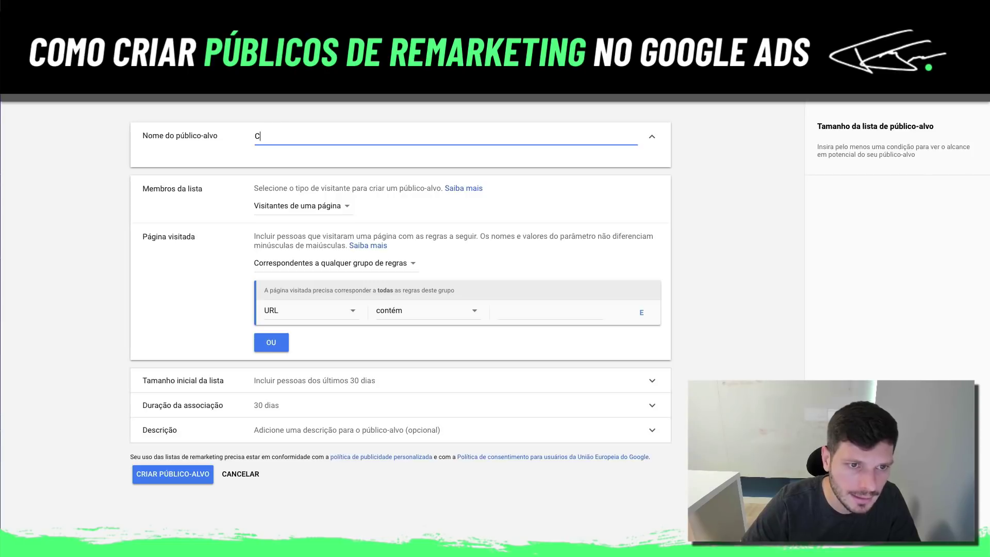
{"action": "type", "text": "omprlientes"}
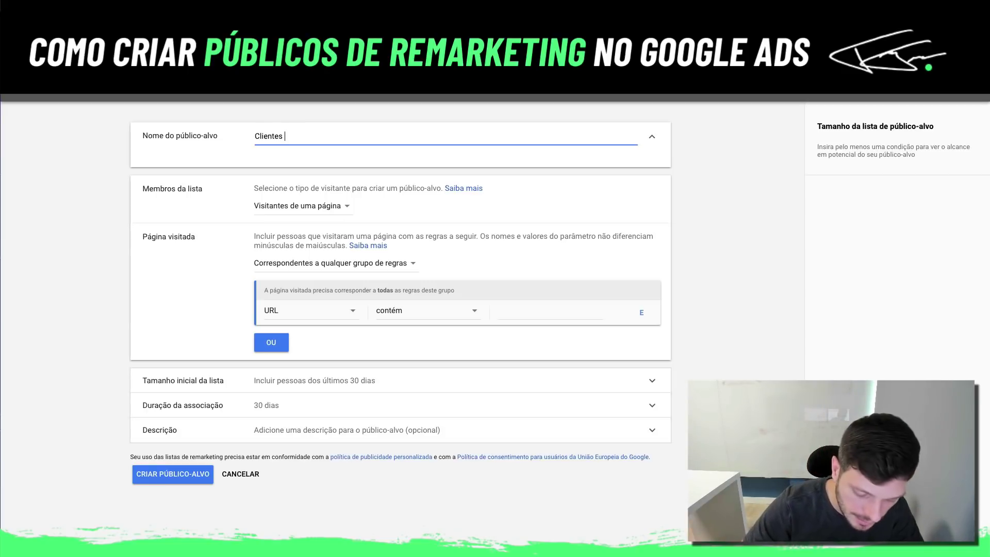
{"action": "type", "text": "produto "}
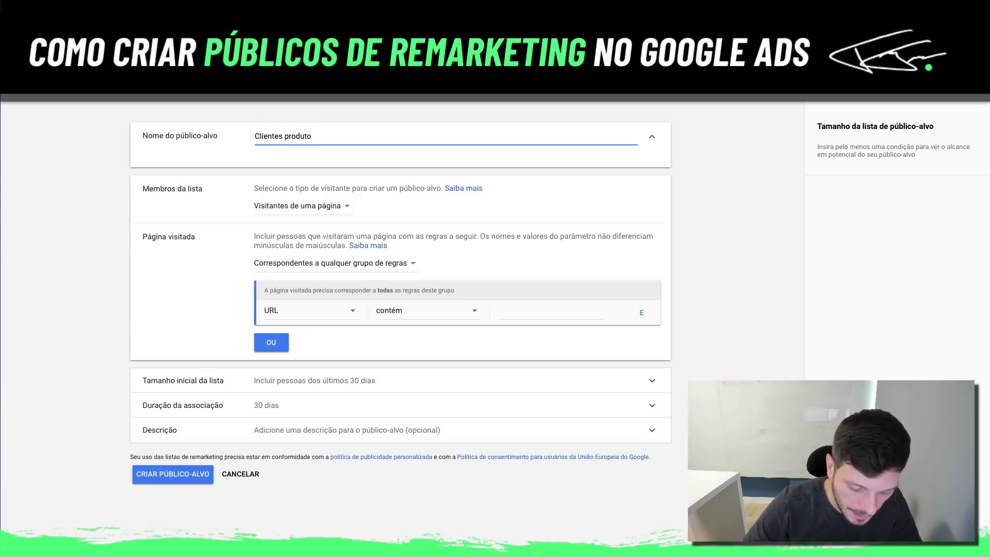
{"action": "type", "text": "X"}
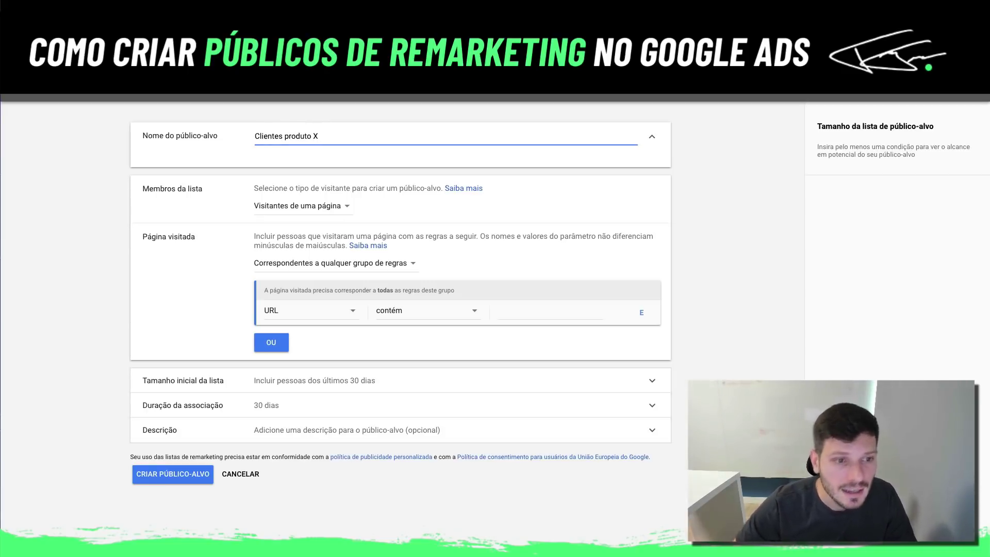
{"action": "left_click", "coordinate": [349, 206]}
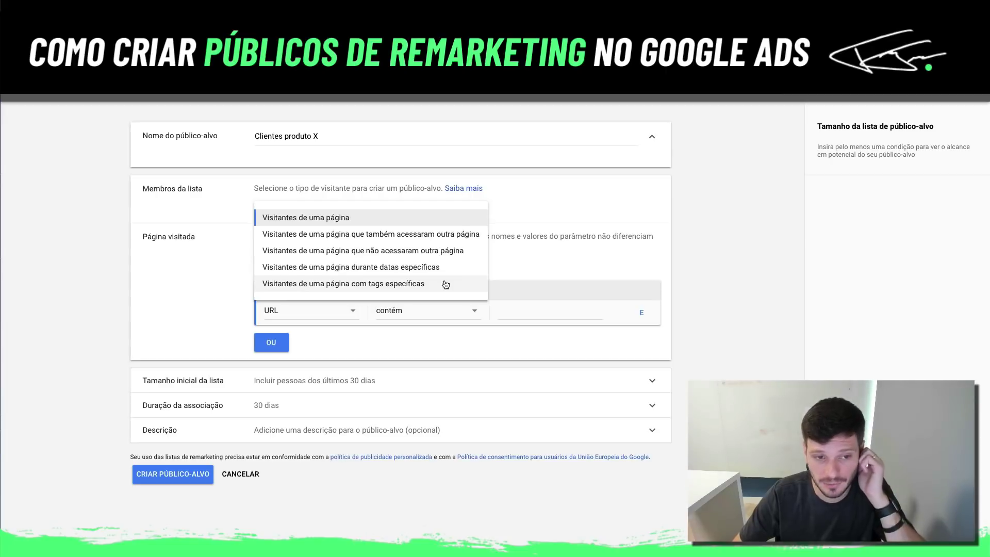
{"action": "left_click", "coordinate": [389, 220]}
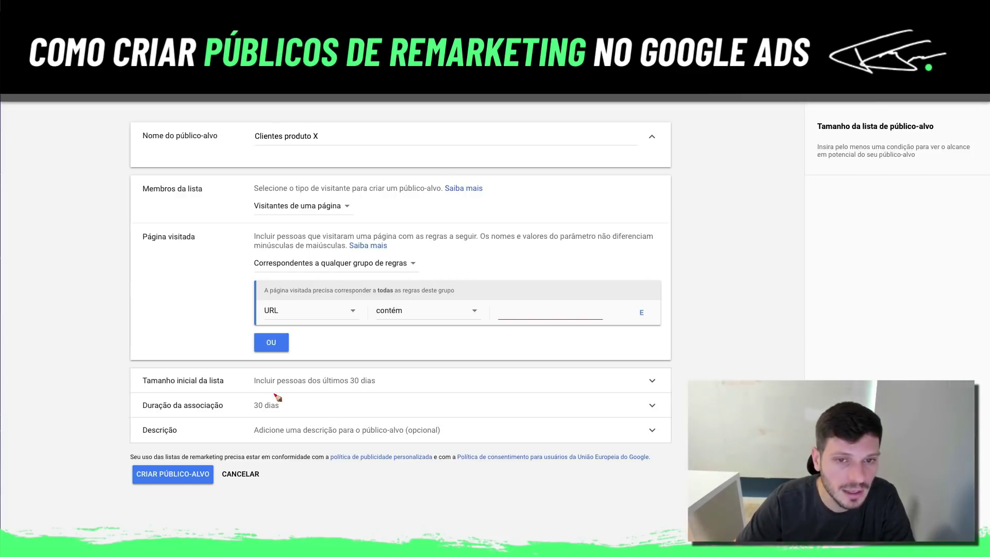
{"action": "mouse_move", "coordinate": [463, 109]}
{"action": "left_mouse_down"}
{"action": "mouse_move", "coordinate": [446, 105]}
{"action": "mouse_move", "coordinate": [410, 135]}
{"action": "mouse_move", "coordinate": [412, 155]}
{"action": "mouse_move", "coordinate": [455, 172]}
{"action": "mouse_move", "coordinate": [483, 144]}
{"action": "mouse_move", "coordinate": [463, 109]}
{"action": "left_mouse_up"}
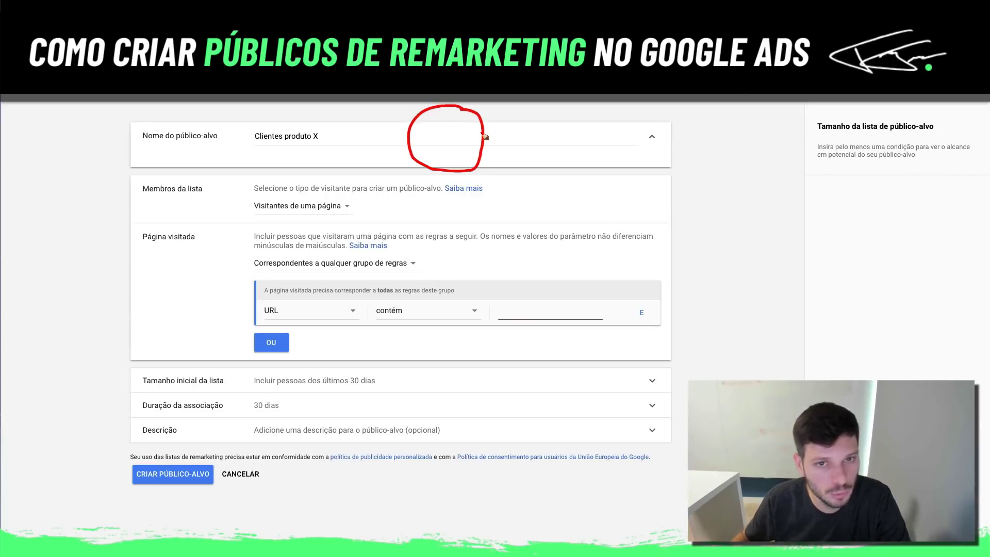
{"action": "left_click_drag", "start_coordinate": [527, 113], "coordinate": [483, 126]}
{"action": "mouse_move", "coordinate": [483, 139]}
{"action": "left_mouse_down"}
{"action": "mouse_move", "coordinate": [506, 138]}
{"action": "mouse_move", "coordinate": [469, 155]}
{"action": "left_mouse_up"}
{"action": "mouse_move", "coordinate": [435, 113]}
{"action": "left_mouse_down"}
{"action": "mouse_move", "coordinate": [423, 133]}
{"action": "mouse_move", "coordinate": [454, 135]}
{"action": "mouse_move", "coordinate": [470, 156]}
{"action": "left_mouse_up"}
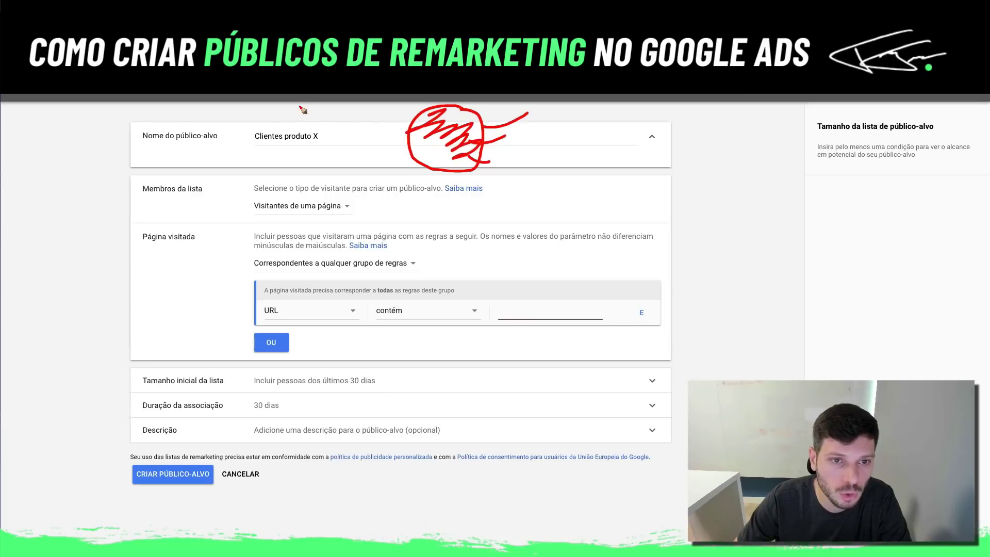
{"action": "mouse_move", "coordinate": [300, 107]}
{"action": "left_mouse_down"}
{"action": "mouse_move", "coordinate": [392, 141]}
{"action": "mouse_move", "coordinate": [399, 133]}
{"action": "mouse_move", "coordinate": [388, 140]}
{"action": "left_mouse_up"}
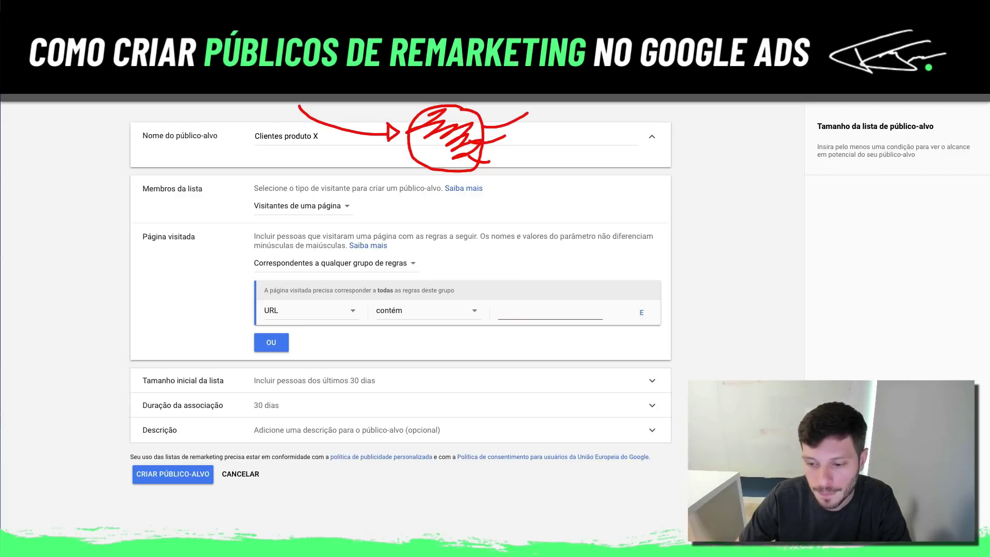
{"action": "key", "text": "Escape"}
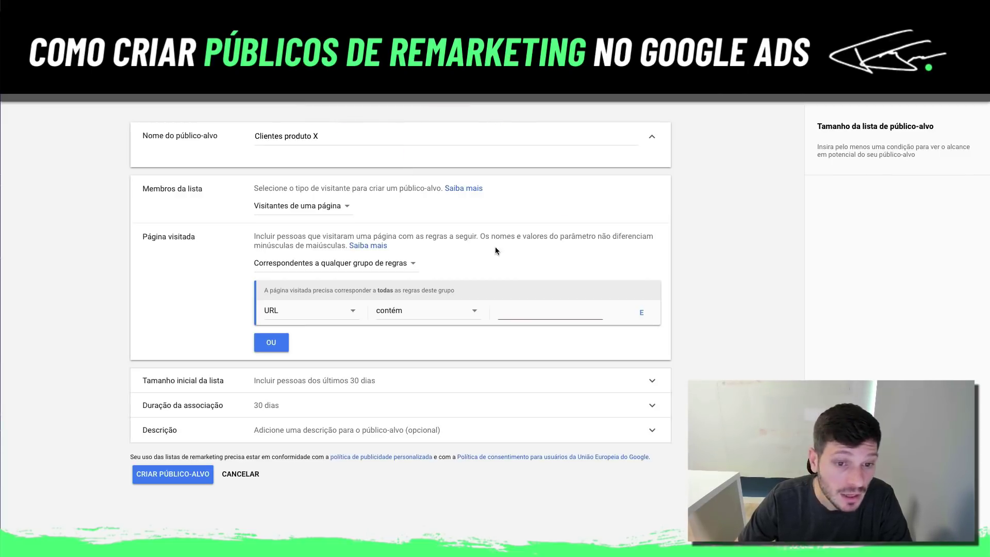
- Review the matching options for the visited-page rule groups and the parameters a rule can be based on
{"action": "left_click", "coordinate": [413, 266]}
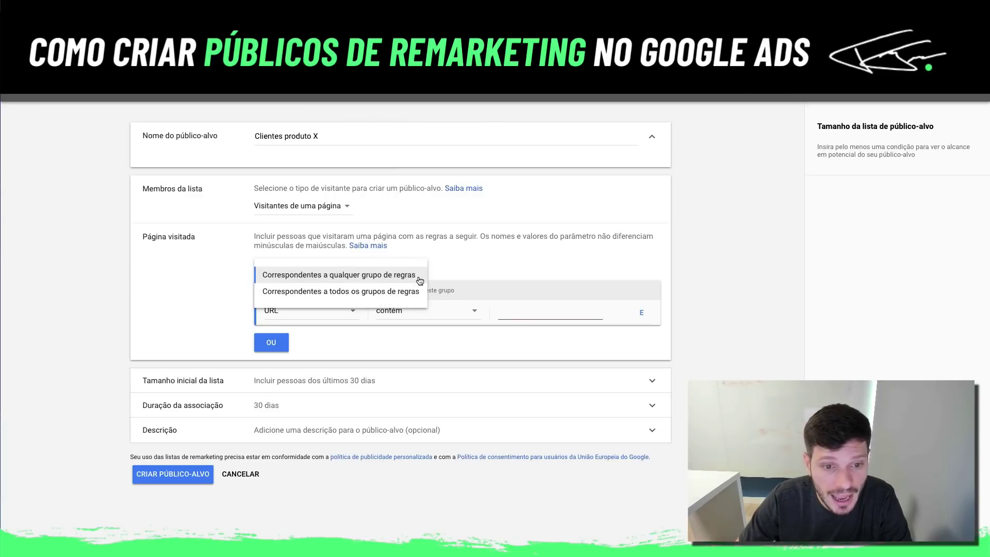
{"action": "left_click", "coordinate": [477, 254]}
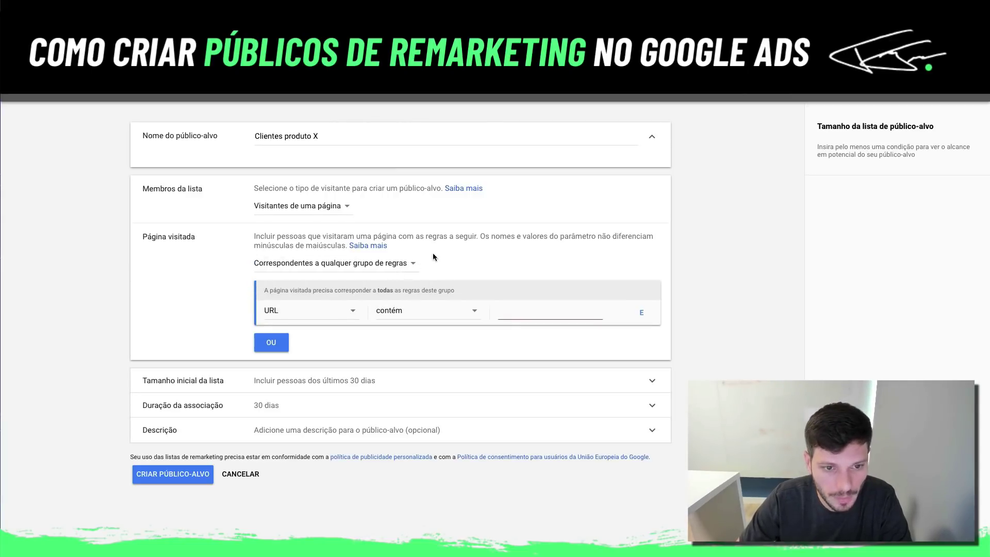
{"action": "left_click", "coordinate": [355, 313]}
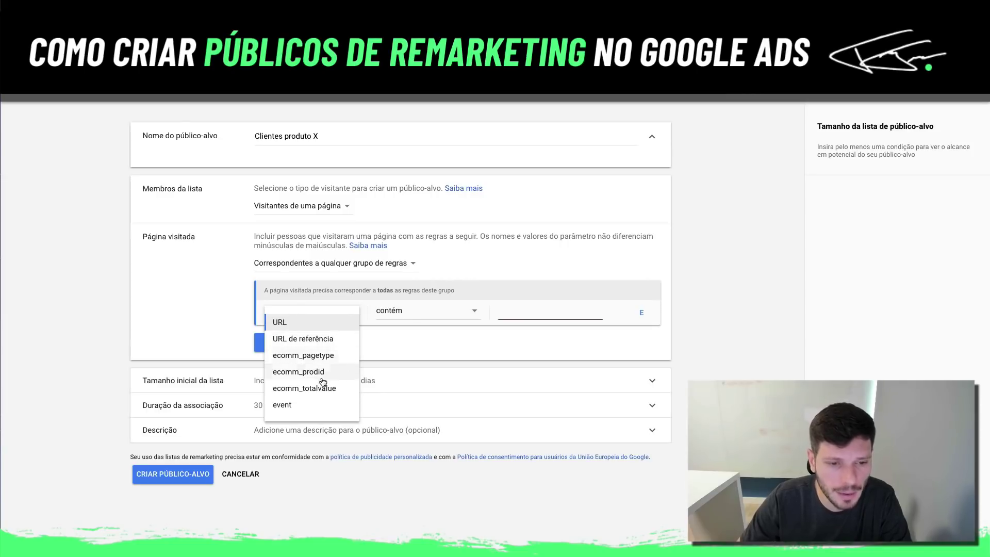
{"action": "left_click", "coordinate": [500, 257]}
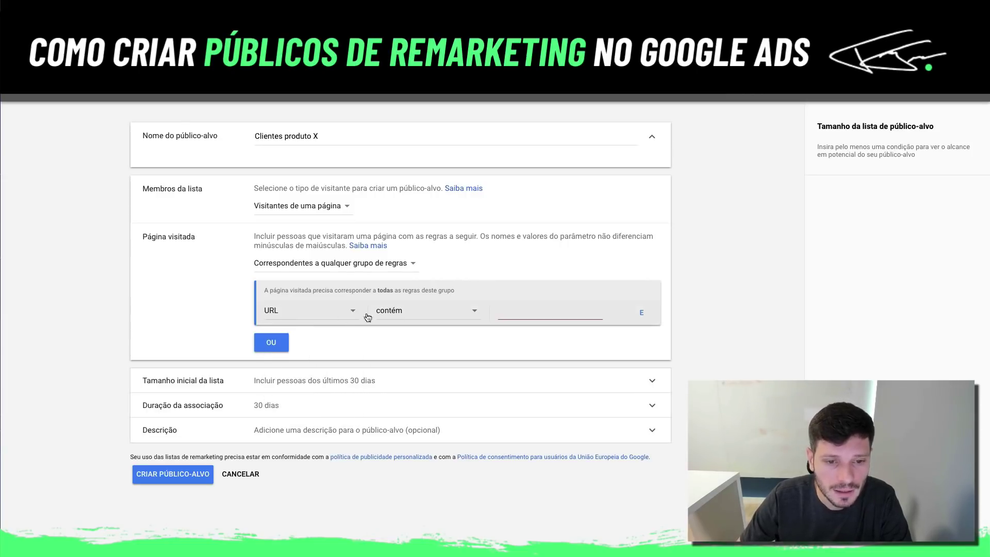
- Set the visited-page rule to URL contém "obrigado-compra-x" and add a second "E" rule to the same group
{"action": "left_click", "coordinate": [429, 312]}
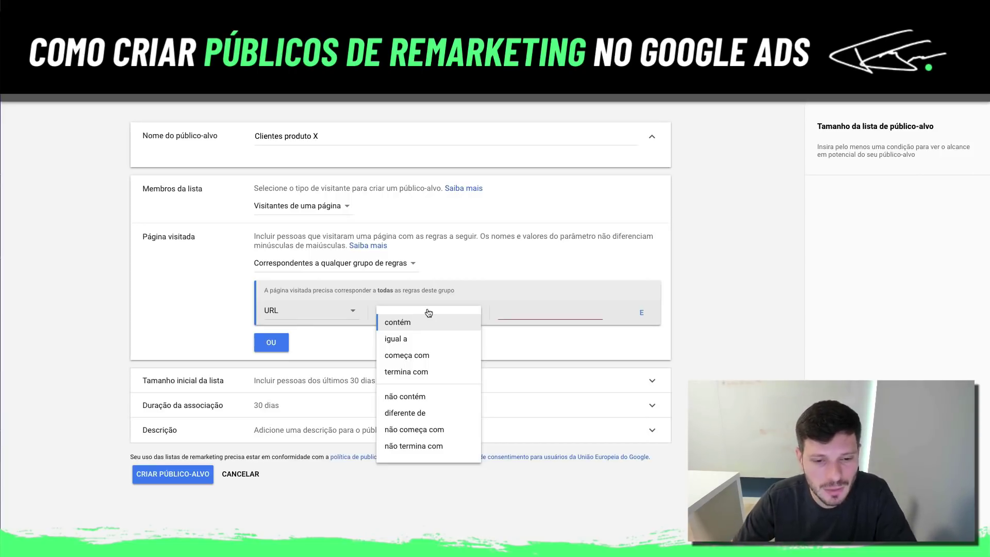
{"action": "left_click", "coordinate": [421, 322]}
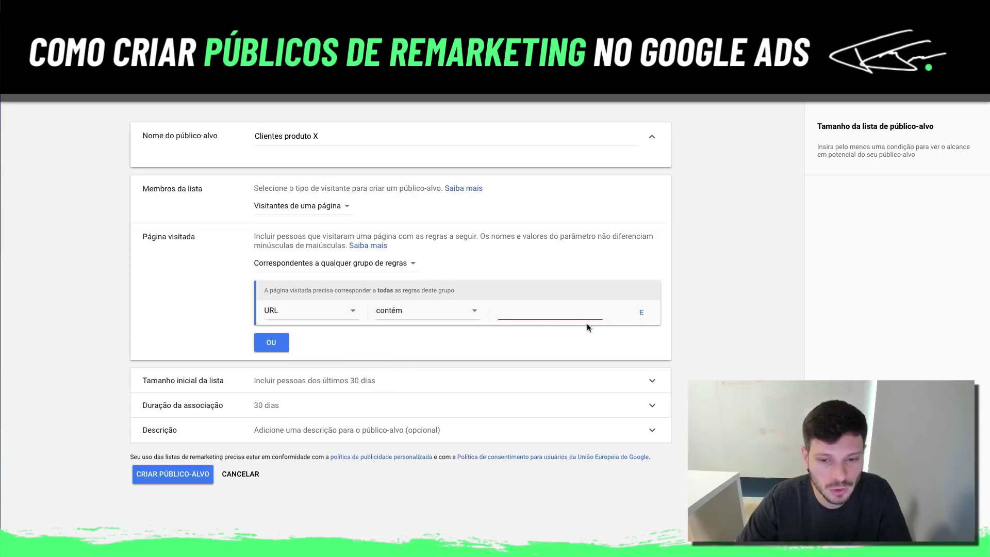
{"action": "left_click", "coordinate": [577, 313]}
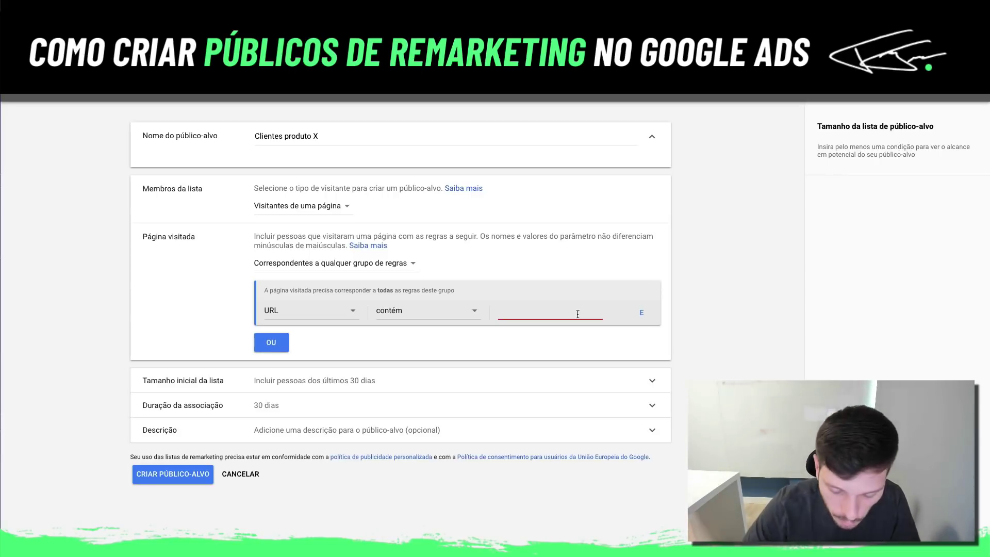
{"action": "type", "text": "obriga"}
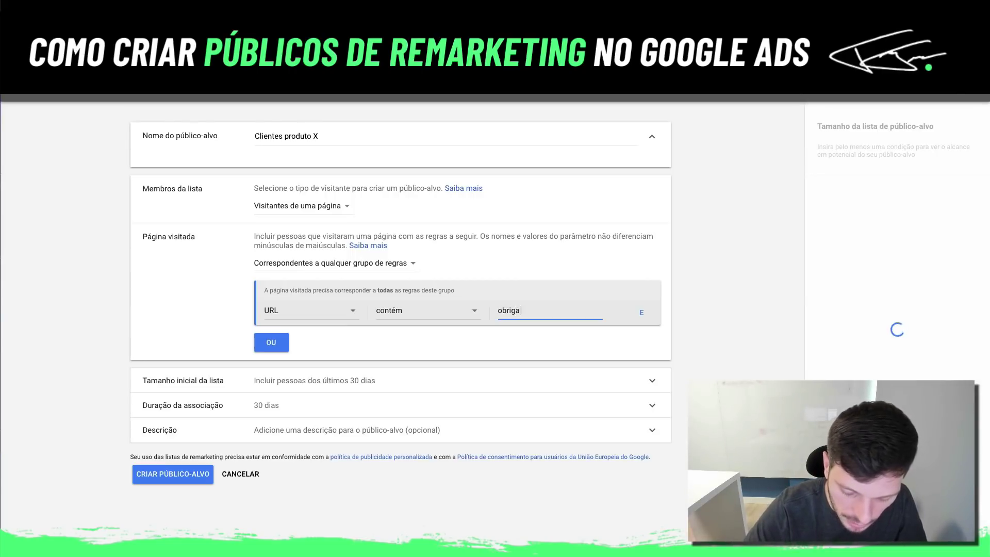
{"action": "type", "text": "do-compra-x"}
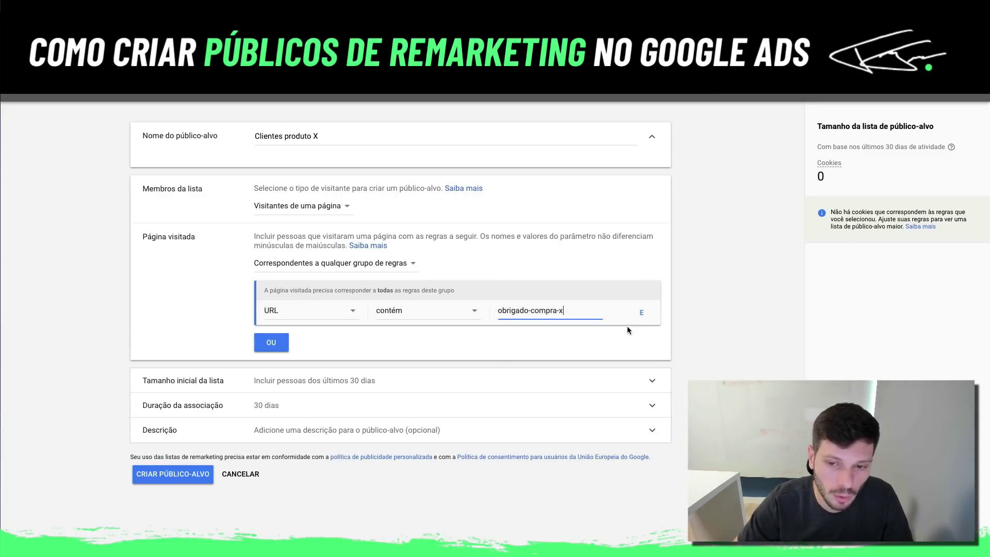
{"action": "left_click", "coordinate": [642, 313]}
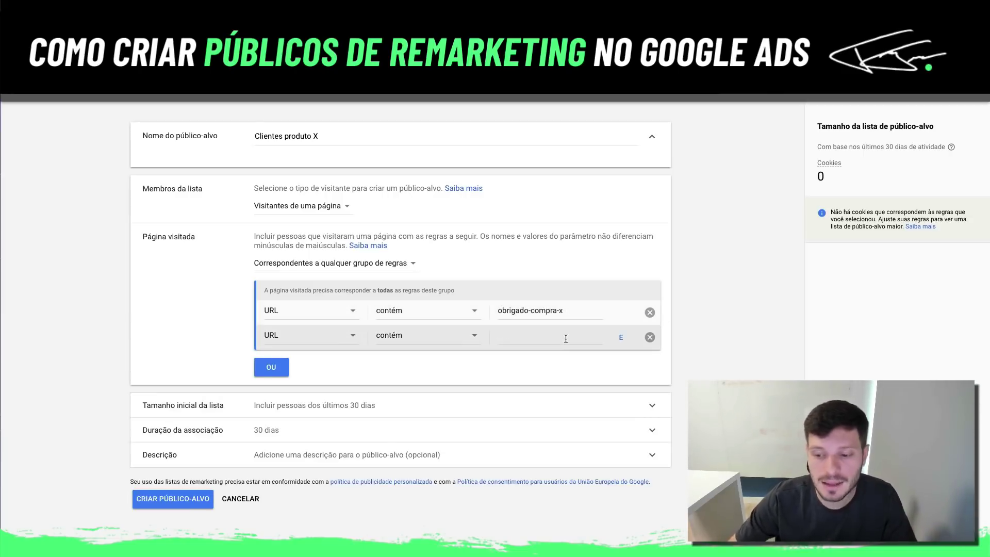
{"action": "mouse_move", "coordinate": [543, 141]}
{"action": "left_mouse_down"}
{"action": "mouse_move", "coordinate": [516, 144]}
{"action": "mouse_move", "coordinate": [498, 199]}
{"action": "mouse_move", "coordinate": [557, 210]}
{"action": "mouse_move", "coordinate": [571, 154]}
{"action": "mouse_move", "coordinate": [538, 140]}
{"action": "mouse_move", "coordinate": [548, 116]}
{"action": "mouse_move", "coordinate": [547, 133]}
{"action": "left_mouse_up"}
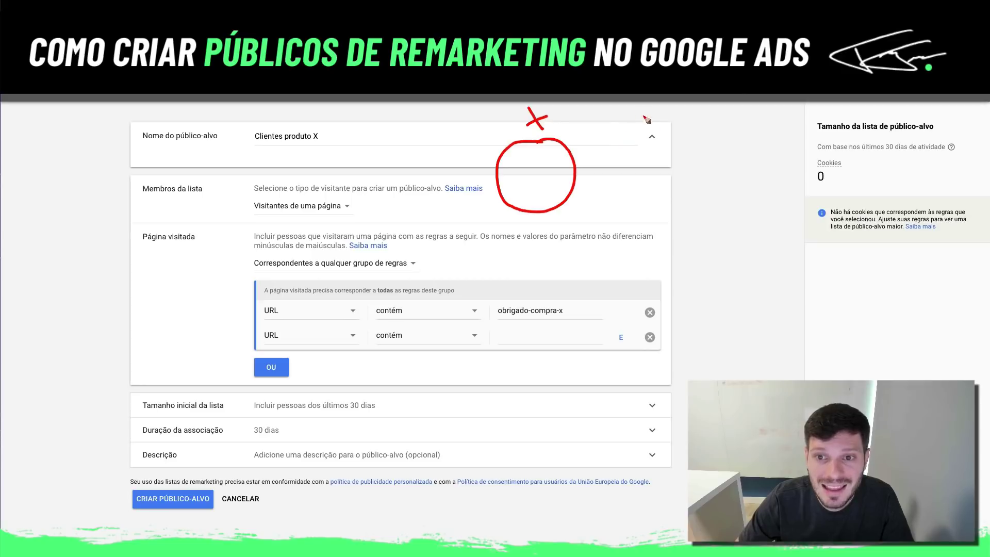
{"action": "mouse_move", "coordinate": [627, 112]}
{"action": "left_mouse_down"}
{"action": "mouse_move", "coordinate": [636, 128]}
{"action": "mouse_move", "coordinate": [649, 110]}
{"action": "left_mouse_up"}
{"action": "mouse_move", "coordinate": [638, 150]}
{"action": "left_mouse_down"}
{"action": "mouse_move", "coordinate": [568, 165]}
{"action": "mouse_move", "coordinate": [587, 211]}
{"action": "mouse_move", "coordinate": [646, 175]}
{"action": "mouse_move", "coordinate": [638, 149]}
{"action": "left_mouse_up"}
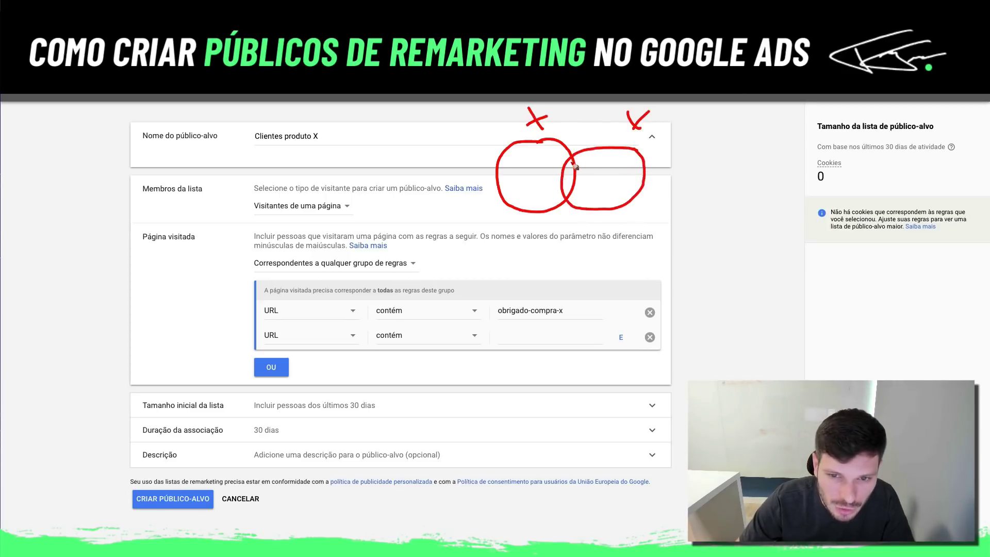
{"action": "left_click_drag", "start_coordinate": [572, 172], "coordinate": [571, 197]}
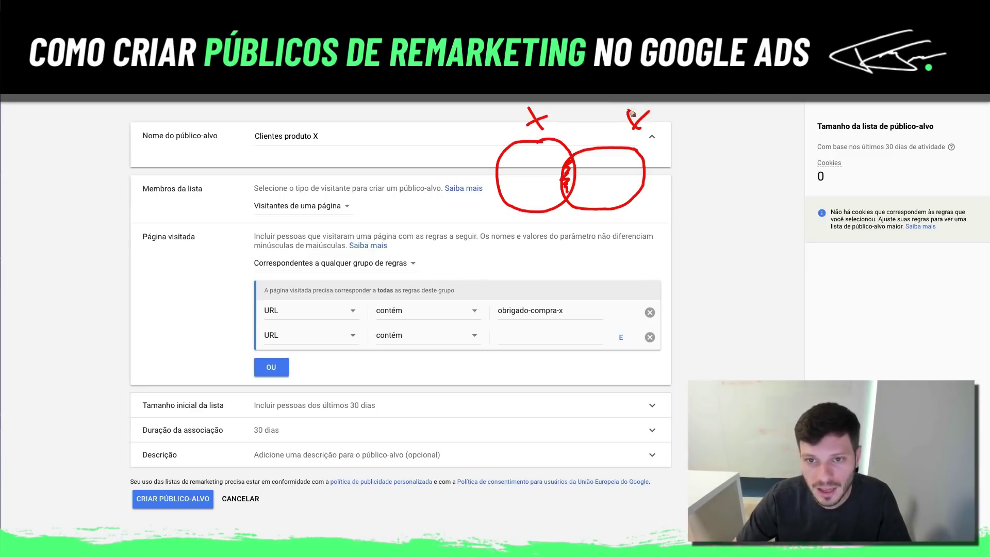
{"action": "left_click_drag", "start_coordinate": [649, 111], "coordinate": [622, 134]}
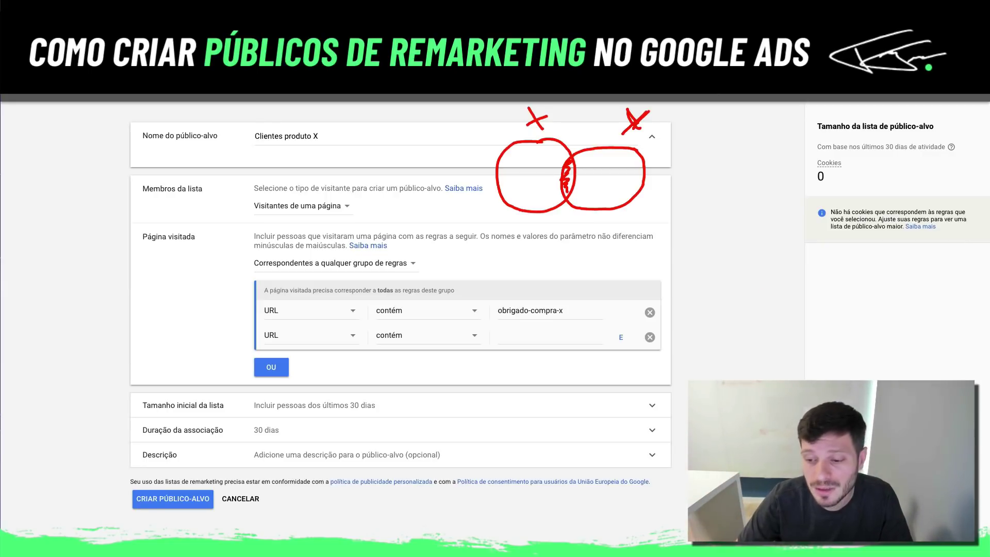
{"action": "key", "text": "Escape"}
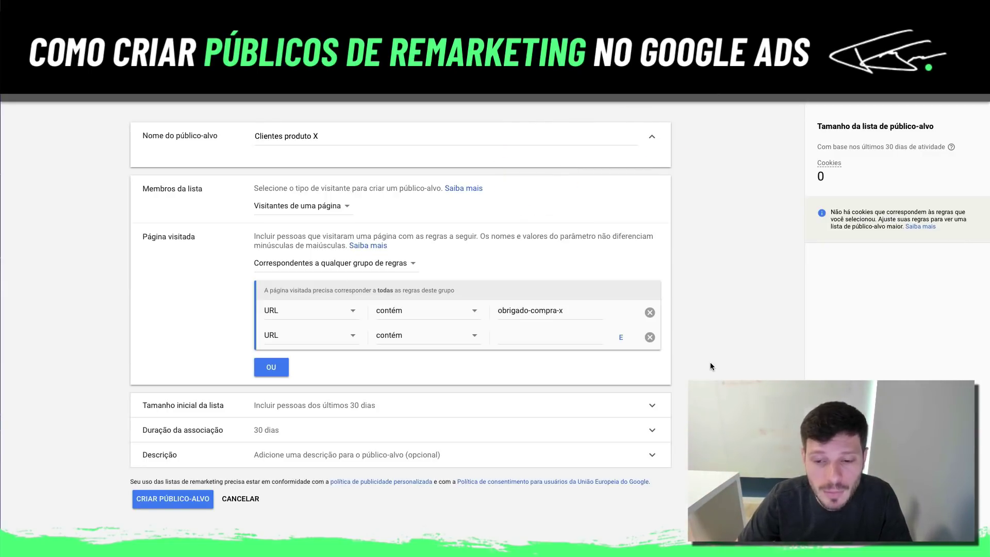
- Remove the empty second "E" rule from the visited-page rule group
{"action": "left_click", "coordinate": [650, 338]}
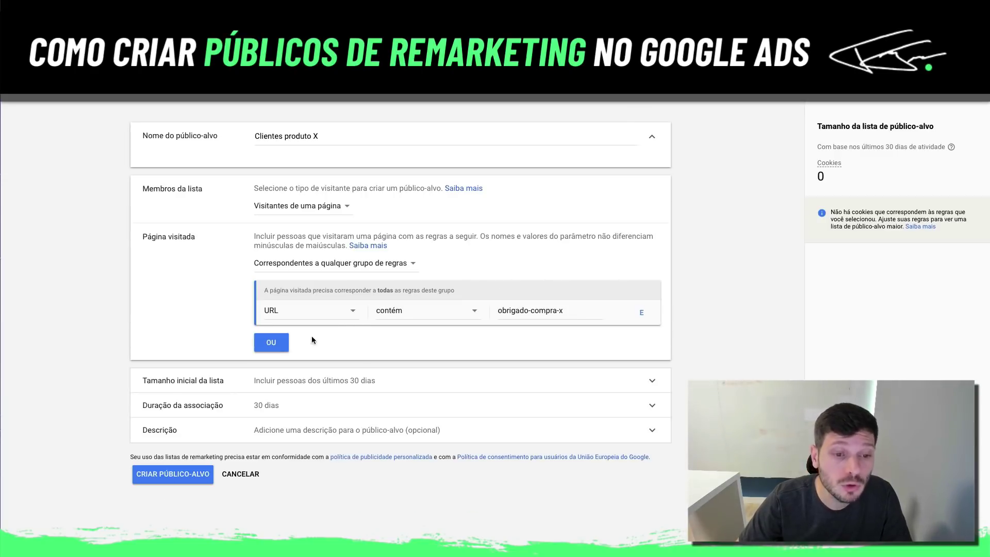
- Try an additional "OU" rule group for the visited page and remove it again
{"action": "left_click", "coordinate": [274, 342]}
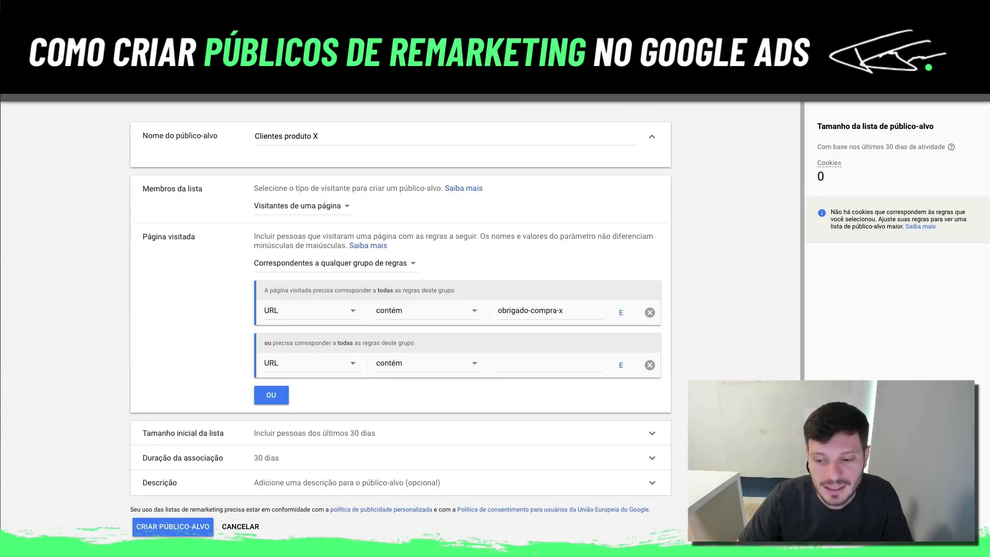
{"action": "mouse_move", "coordinate": [582, 135]}
{"action": "left_mouse_down"}
{"action": "mouse_move", "coordinate": [564, 135]}
{"action": "mouse_move", "coordinate": [514, 181]}
{"action": "mouse_move", "coordinate": [576, 189]}
{"action": "mouse_move", "coordinate": [581, 135]}
{"action": "mouse_move", "coordinate": [553, 120]}
{"action": "mouse_move", "coordinate": [562, 122]}
{"action": "left_mouse_up"}
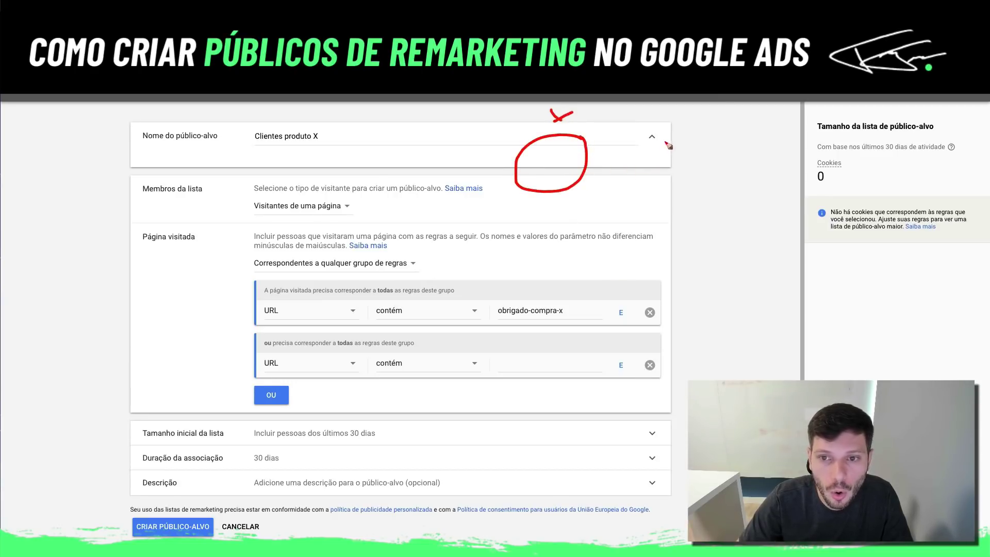
{"action": "mouse_move", "coordinate": [665, 141]}
{"action": "left_mouse_down"}
{"action": "mouse_move", "coordinate": [610, 155]}
{"action": "mouse_move", "coordinate": [680, 170]}
{"action": "mouse_move", "coordinate": [668, 140]}
{"action": "left_mouse_up"}
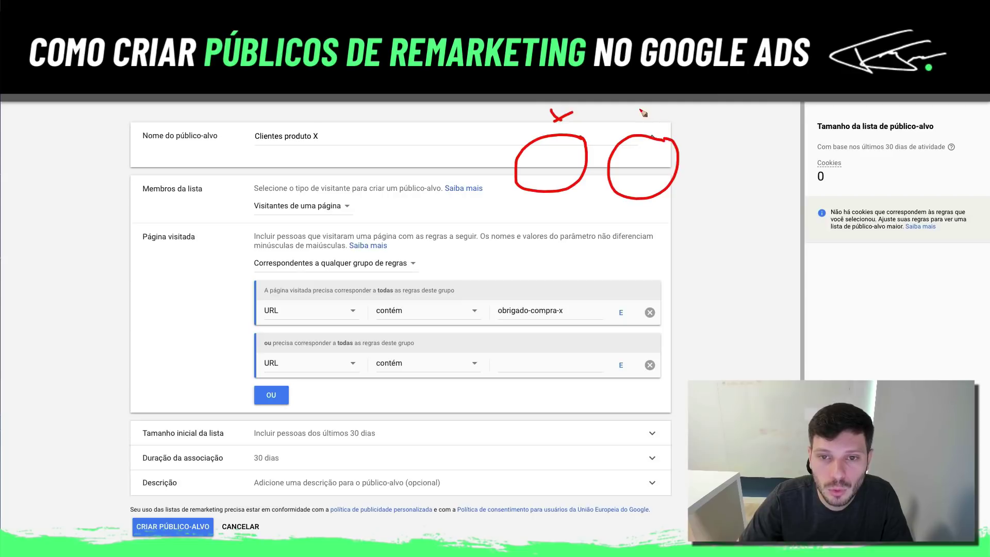
{"action": "mouse_move", "coordinate": [639, 110]}
{"action": "left_mouse_down"}
{"action": "mouse_move", "coordinate": [640, 127]}
{"action": "mouse_move", "coordinate": [564, 135]}
{"action": "mouse_move", "coordinate": [518, 170]}
{"action": "mouse_move", "coordinate": [590, 199]}
{"action": "mouse_move", "coordinate": [678, 166]}
{"action": "mouse_move", "coordinate": [648, 135]}
{"action": "left_mouse_up"}
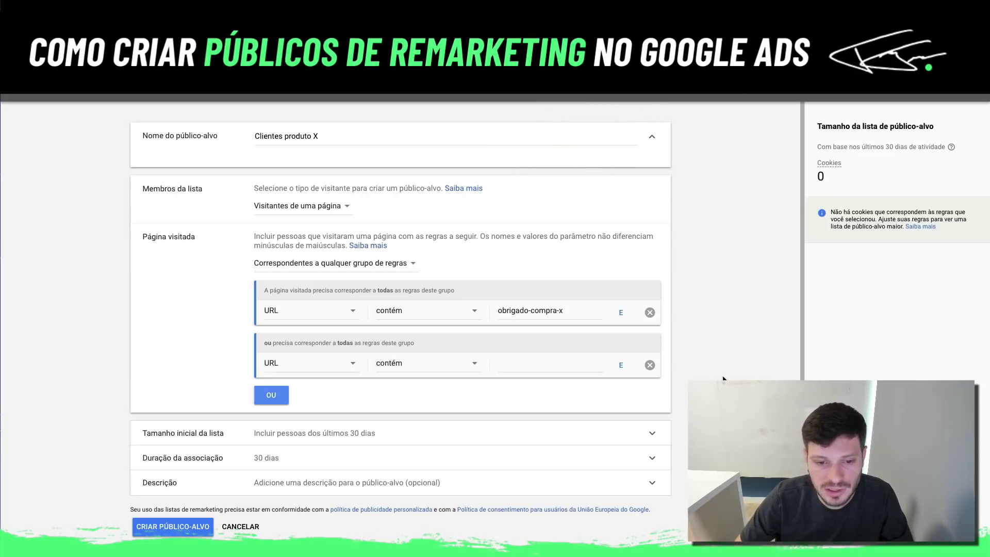
{"action": "left_click", "coordinate": [423, 368]}
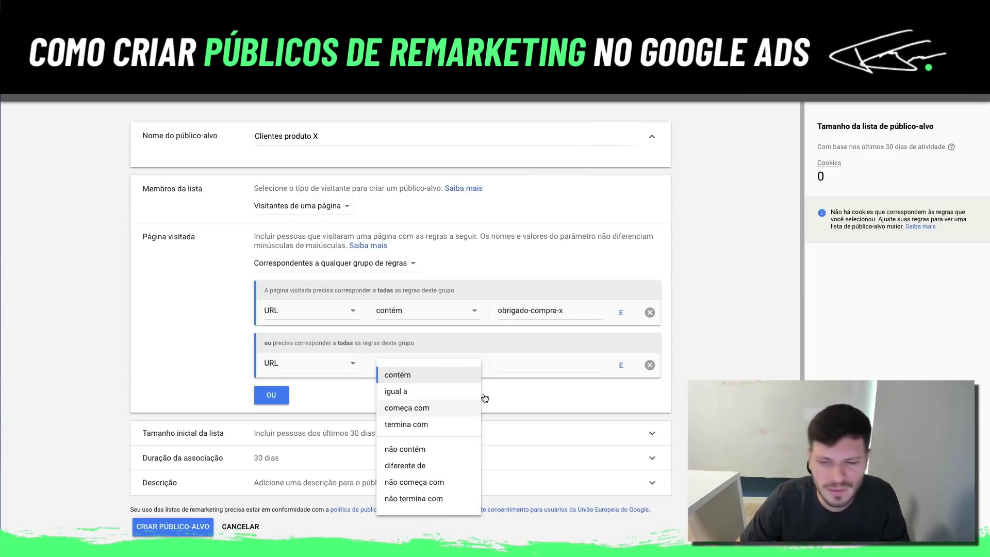
{"action": "left_click", "coordinate": [725, 364]}
{"action": "left_click", "coordinate": [650, 365]}
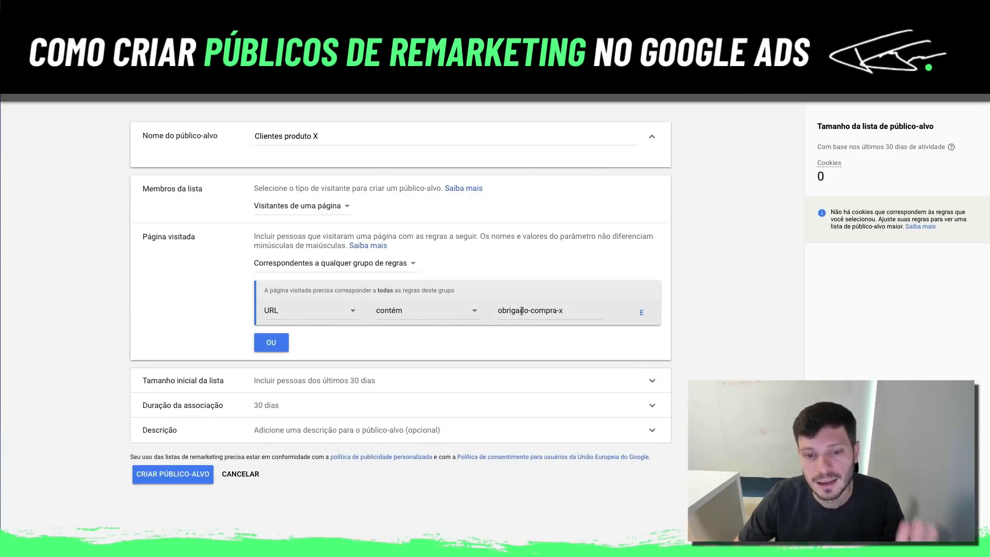
- Prefix the visited-page rule's URL value with "aprenda.com/"
{"action": "left_click", "coordinate": [498, 311]}
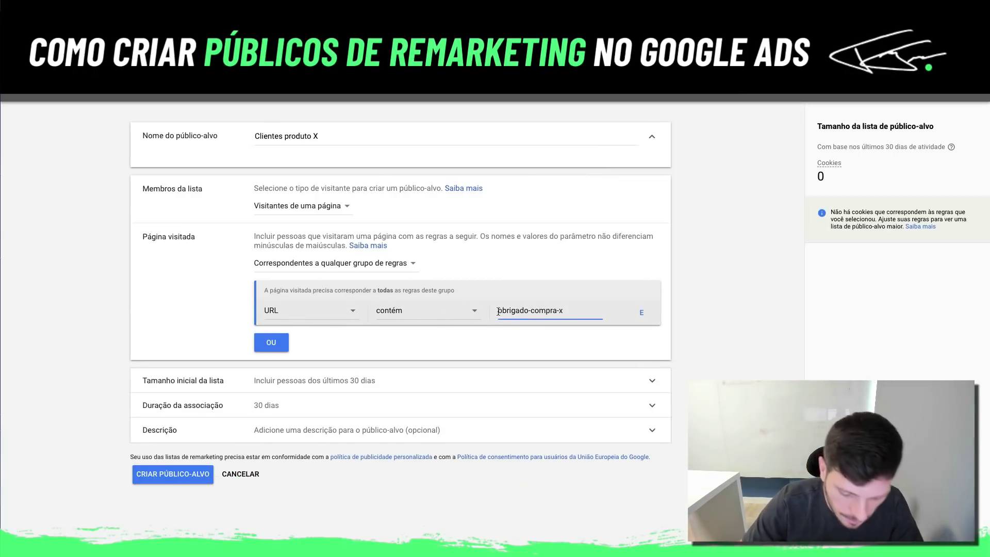
{"action": "type", "text": "apre"}
{"action": "type", "text": "nda.com"}
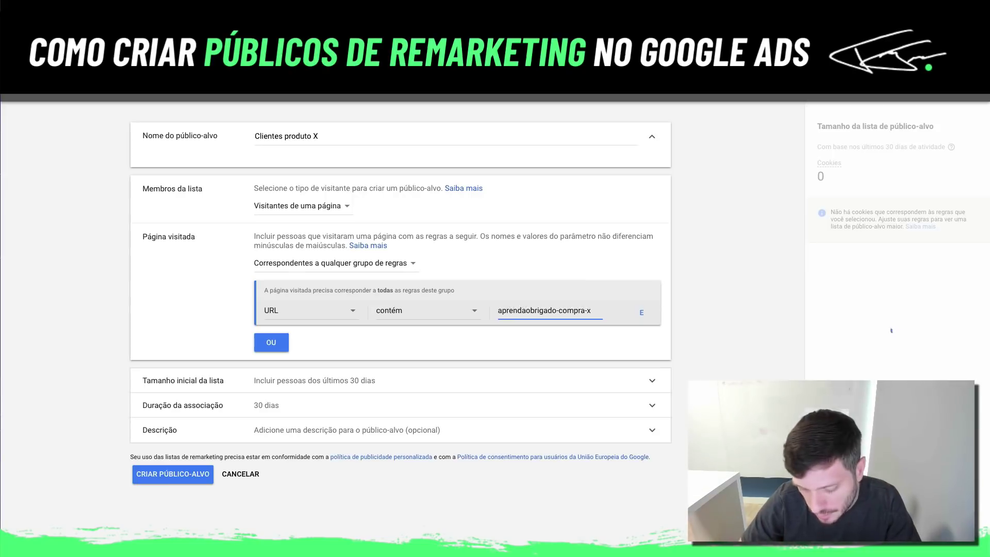
{"action": "type", "text": "/"}
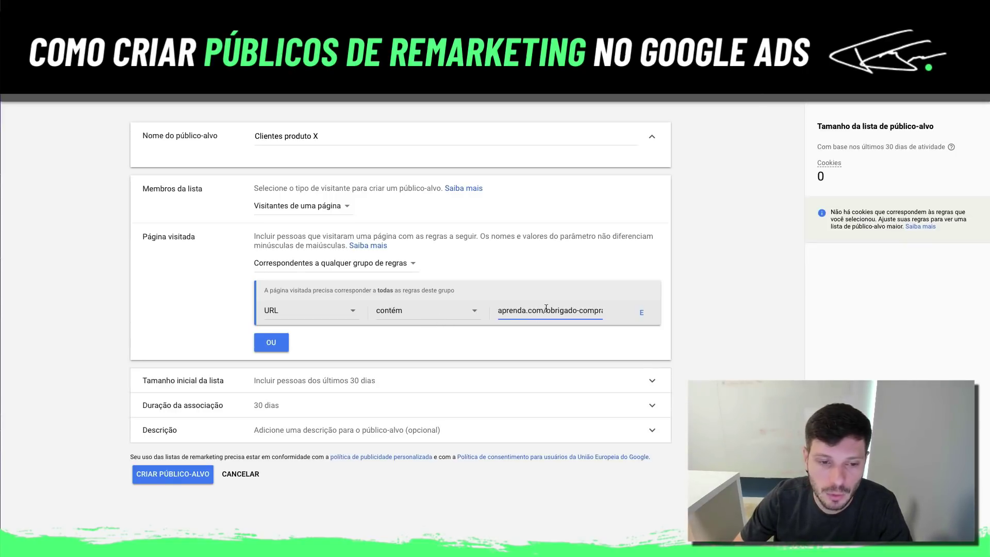
- Keep the rule's match condition as "contém" and restore its URL value to "obrigado-compra-x"
{"action": "left_click", "coordinate": [418, 315]}
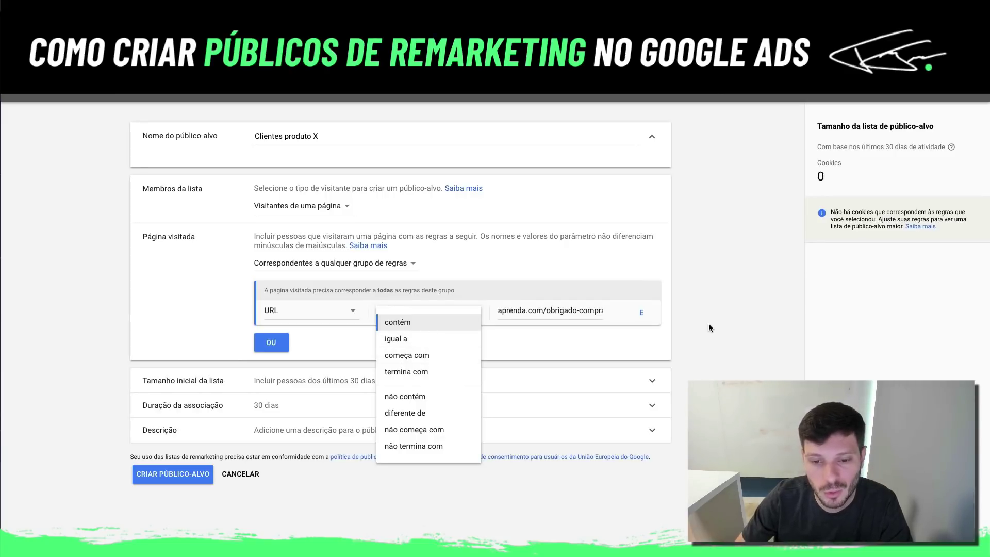
{"action": "left_click", "coordinate": [424, 324]}
{"action": "left_click_drag", "start_coordinate": [547, 311], "coordinate": [496, 311]}
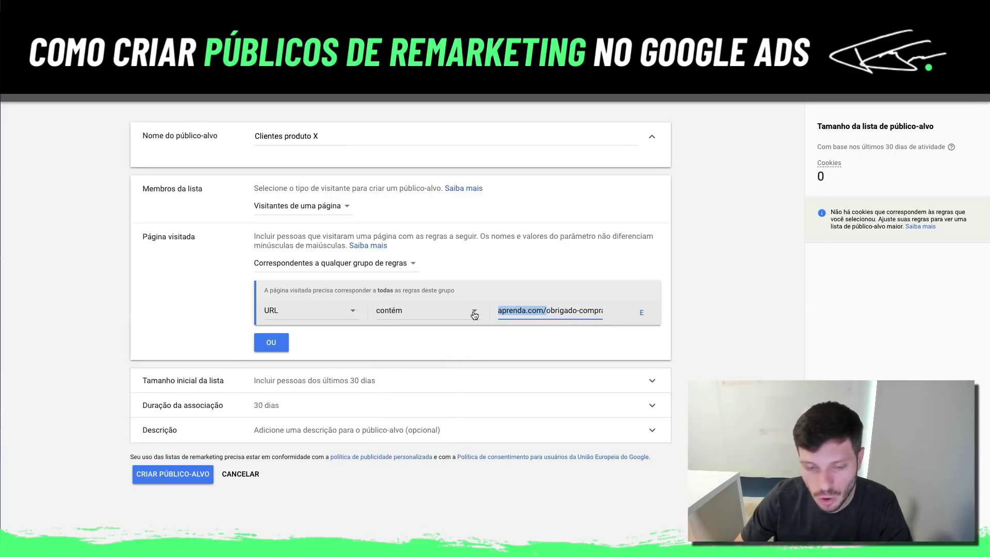
{"action": "key", "text": "BackSpace"}
{"action": "left_click", "coordinate": [735, 308]}
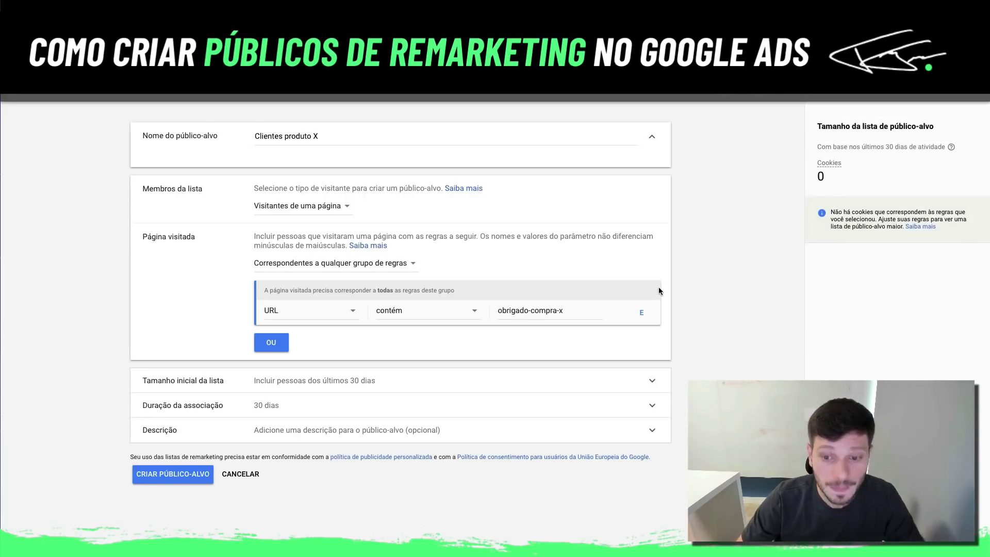
- Compare the two initial list size options and keep "Incluir pessoas dos últimos 30 dias" selected
{"action": "left_click", "coordinate": [653, 381]}
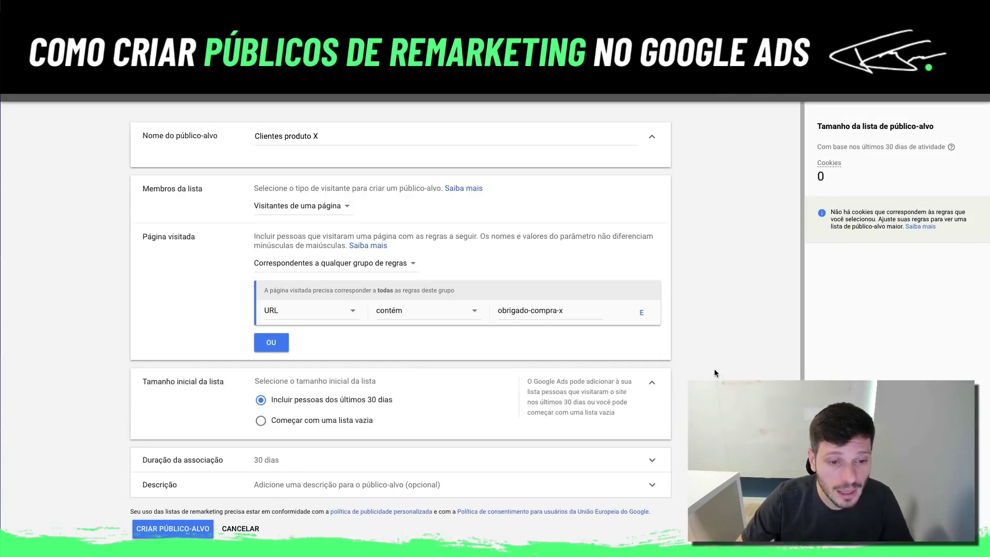
{"action": "scroll", "coordinate": [712, 368], "scroll_direction": "down", "scroll_amount": 1}
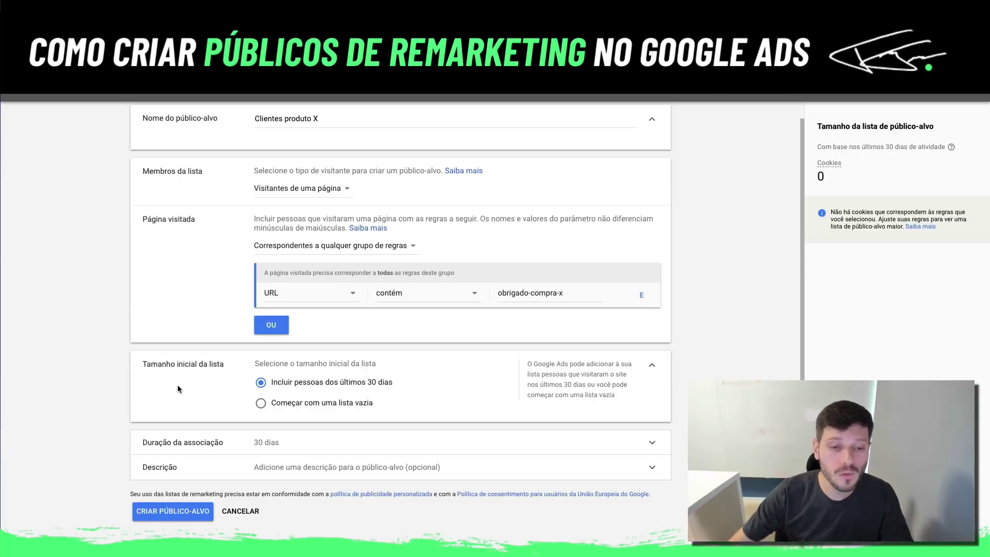
{"action": "left_click", "coordinate": [261, 407]}
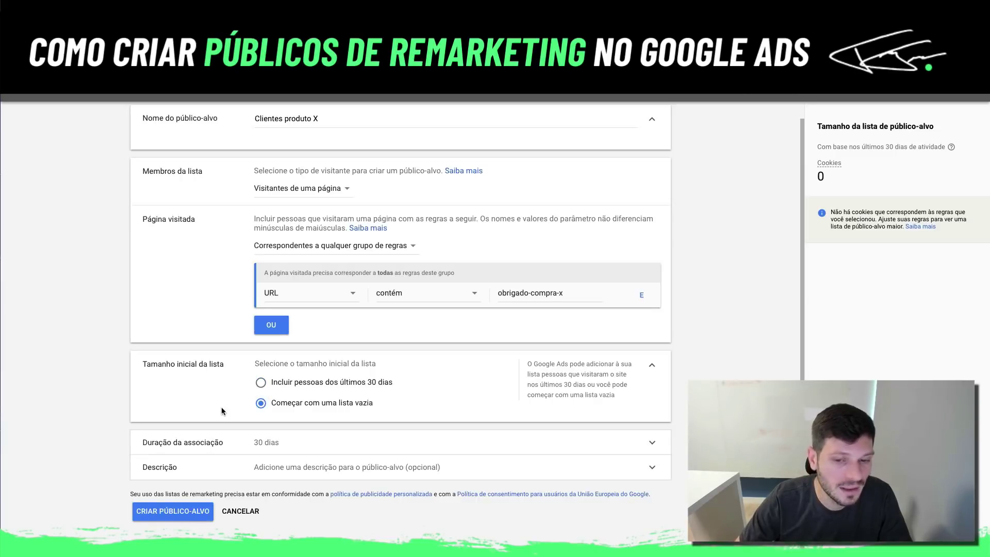
{"action": "left_click", "coordinate": [262, 384]}
{"action": "left_click", "coordinate": [261, 403]}
{"action": "left_click", "coordinate": [262, 384]}
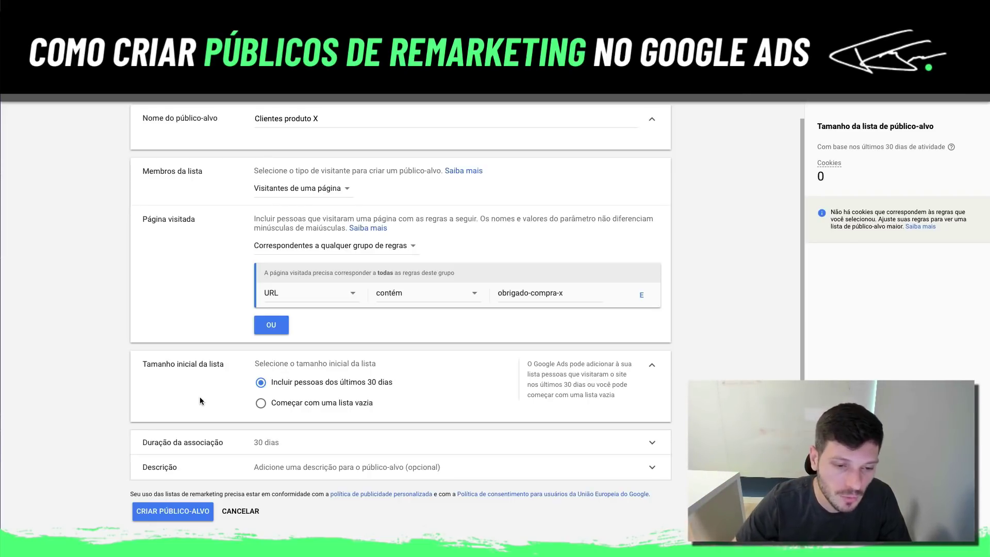
{"action": "left_click", "coordinate": [261, 403]}
{"action": "left_click", "coordinate": [261, 382]}
{"action": "left_click", "coordinate": [261, 402]}
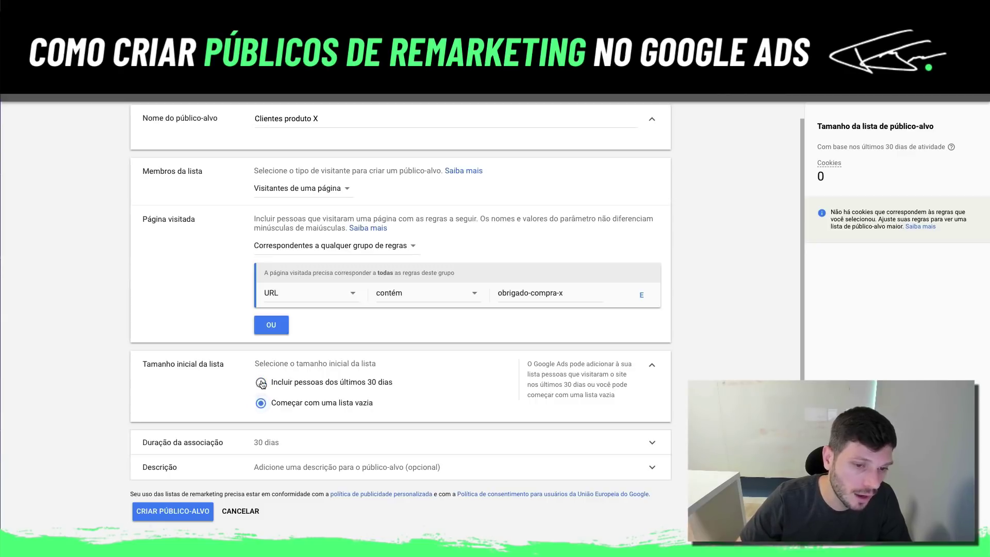
{"action": "left_click", "coordinate": [261, 382]}
{"action": "left_click", "coordinate": [653, 364]}
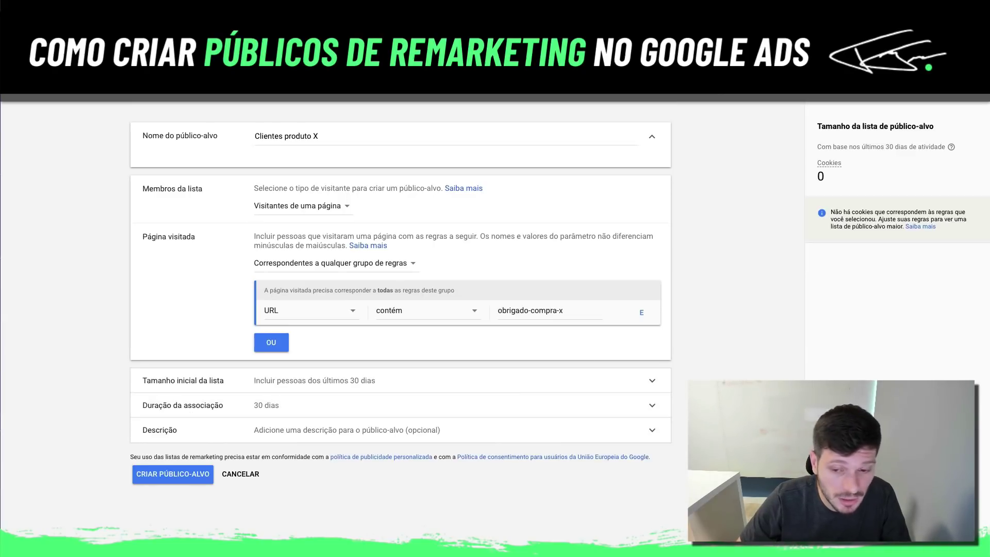
- Examine the membership duration setting (Duração da associação) and its maximum allowed number of days
{"action": "left_click", "coordinate": [404, 406]}
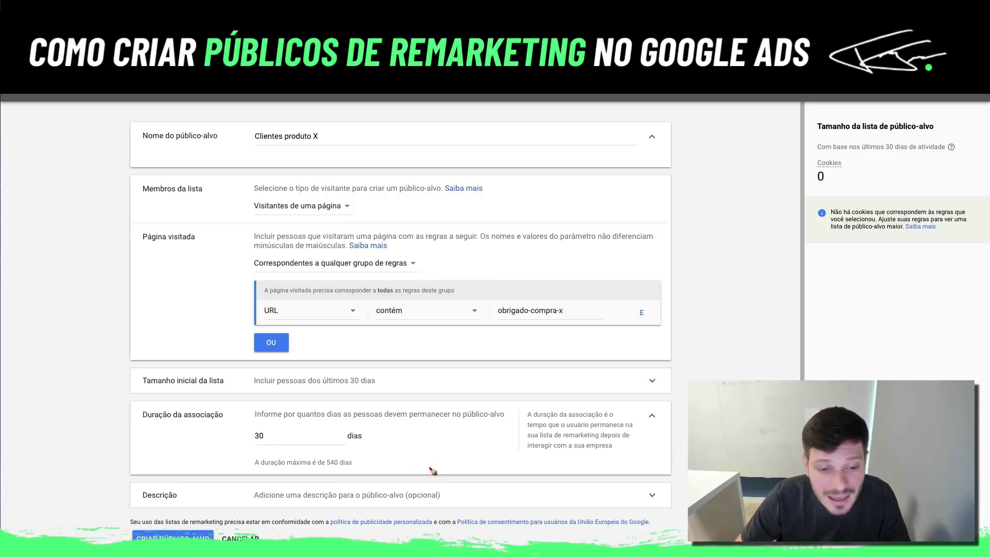
{"action": "left_click_drag", "start_coordinate": [318, 470], "coordinate": [357, 471]}
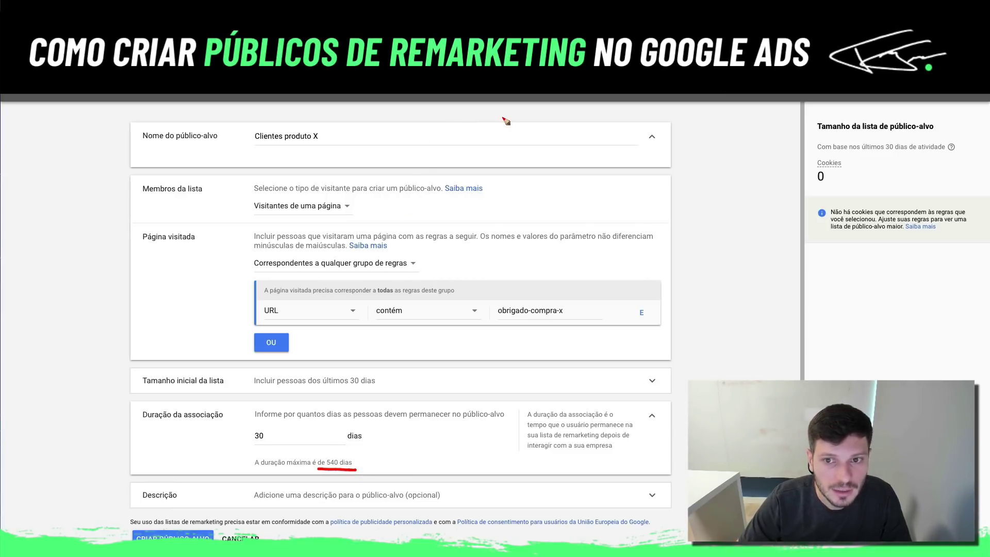
{"action": "mouse_move", "coordinate": [532, 118]}
{"action": "left_mouse_down"}
{"action": "mouse_move", "coordinate": [504, 124]}
{"action": "mouse_move", "coordinate": [541, 191]}
{"action": "mouse_move", "coordinate": [561, 123]}
{"action": "mouse_move", "coordinate": [527, 120]}
{"action": "left_mouse_up"}
{"action": "mouse_move", "coordinate": [417, 96]}
{"action": "left_mouse_down"}
{"action": "mouse_move", "coordinate": [522, 159]}
{"action": "mouse_move", "coordinate": [532, 146]}
{"action": "mouse_move", "coordinate": [537, 160]}
{"action": "mouse_move", "coordinate": [664, 94]}
{"action": "left_mouse_up"}
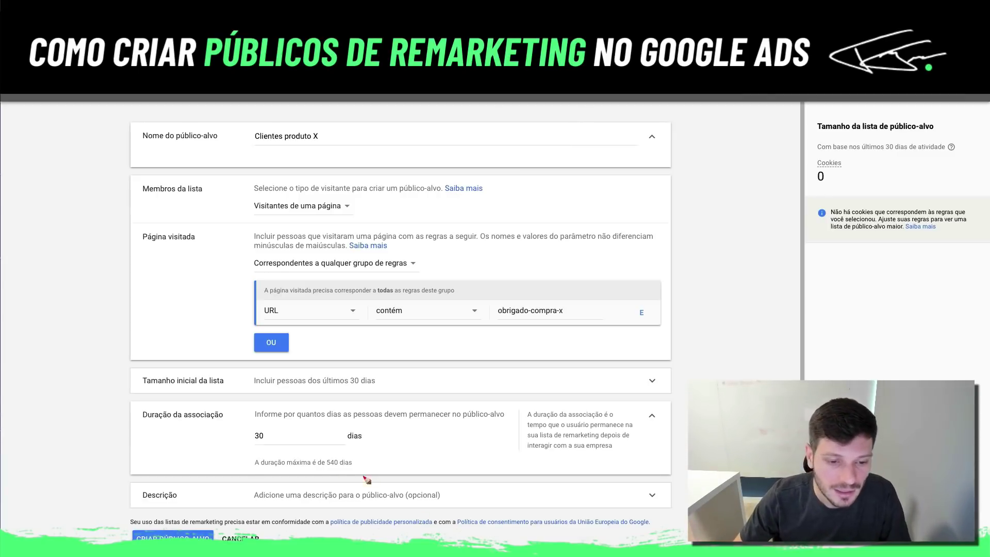
{"action": "left_click_drag", "start_coordinate": [325, 470], "coordinate": [355, 472]}
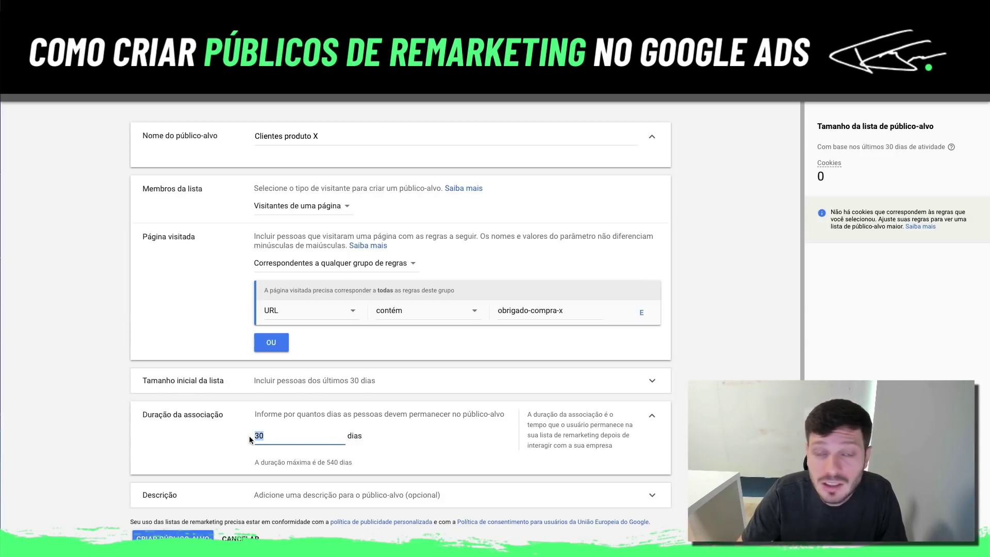
{"action": "key", "text": "Tab"}
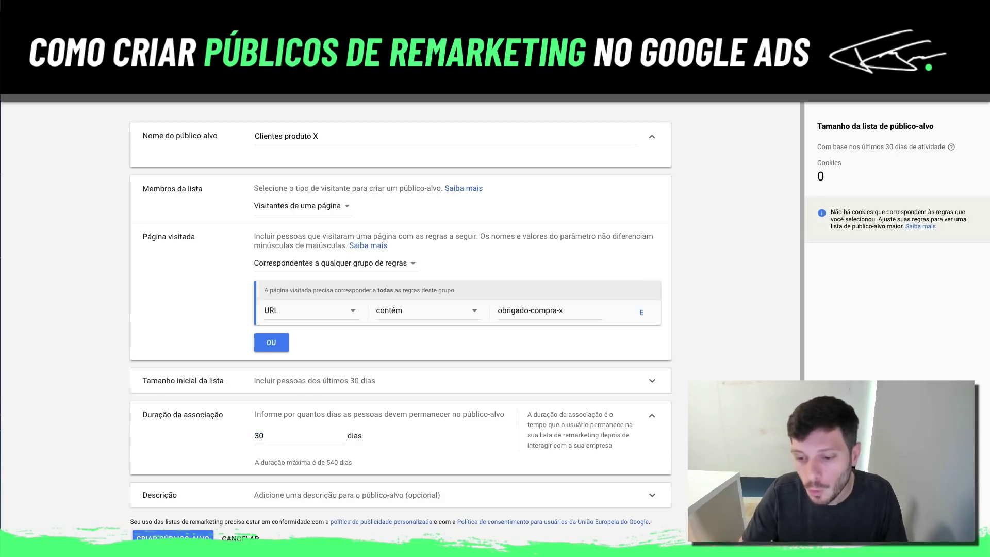
{"action": "mouse_move", "coordinate": [382, 100]}
{"action": "left_mouse_down"}
{"action": "mouse_move", "coordinate": [381, 146]}
{"action": "mouse_move", "coordinate": [401, 212]}
{"action": "mouse_move", "coordinate": [612, 218]}
{"action": "left_mouse_up"}
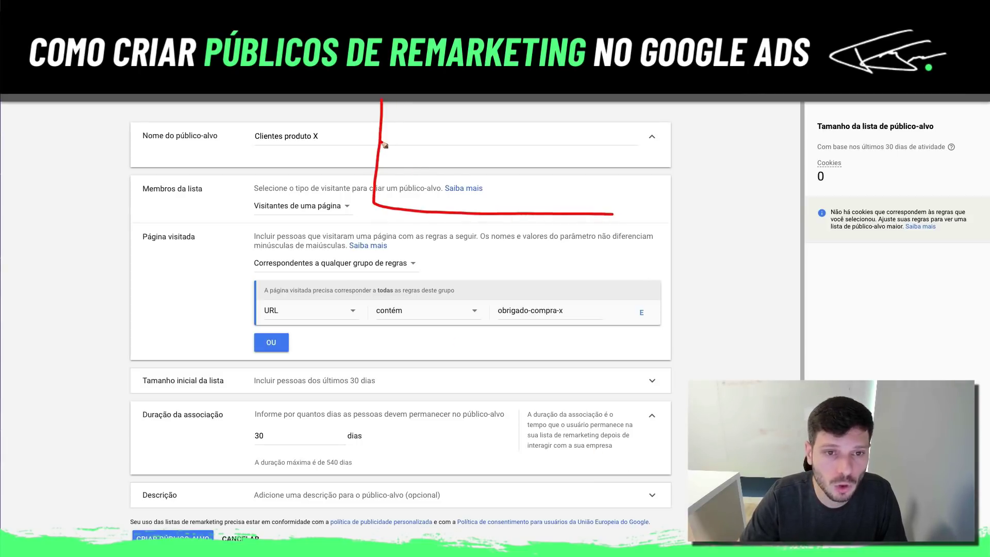
{"action": "mouse_move", "coordinate": [398, 108]}
{"action": "left_mouse_down"}
{"action": "mouse_move", "coordinate": [466, 170]}
{"action": "mouse_move", "coordinate": [526, 195]}
{"action": "mouse_move", "coordinate": [595, 199]}
{"action": "left_mouse_up"}
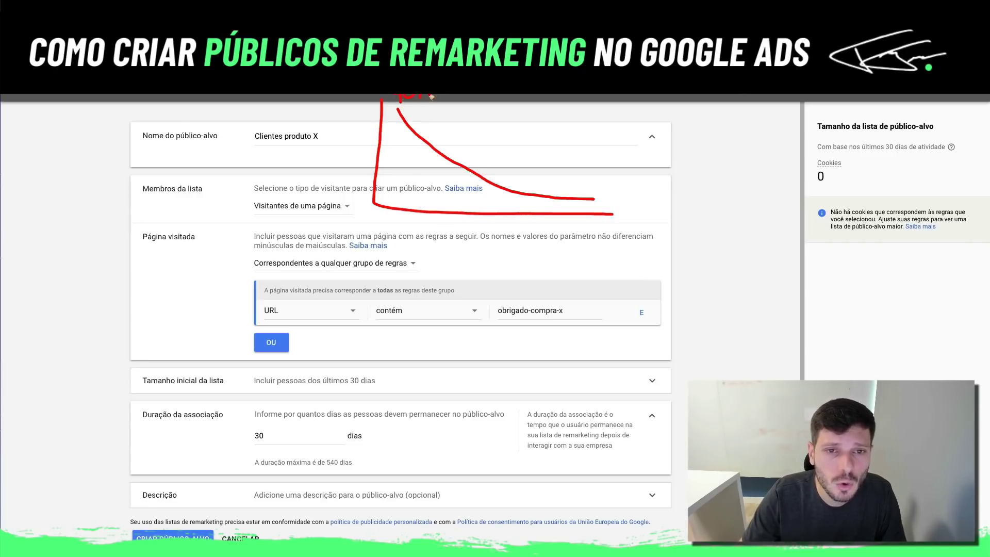
{"action": "left_click_drag", "start_coordinate": [417, 134], "coordinate": [428, 263]}
{"action": "left_click_drag", "start_coordinate": [461, 146], "coordinate": [465, 242]}
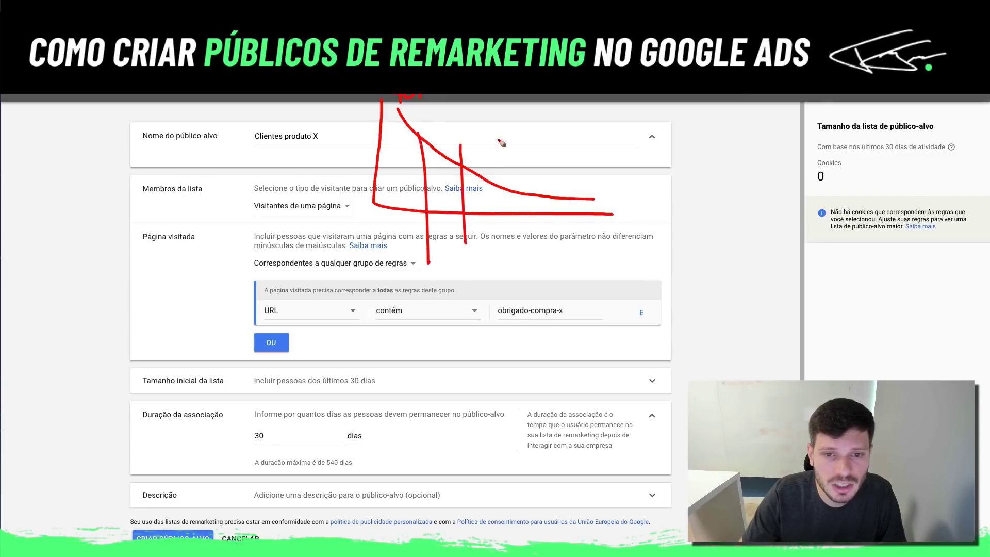
{"action": "left_click_drag", "start_coordinate": [498, 141], "coordinate": [499, 262]}
{"action": "left_click_drag", "start_coordinate": [526, 193], "coordinate": [531, 257]}
{"action": "left_click_drag", "start_coordinate": [555, 188], "coordinate": [555, 212]}
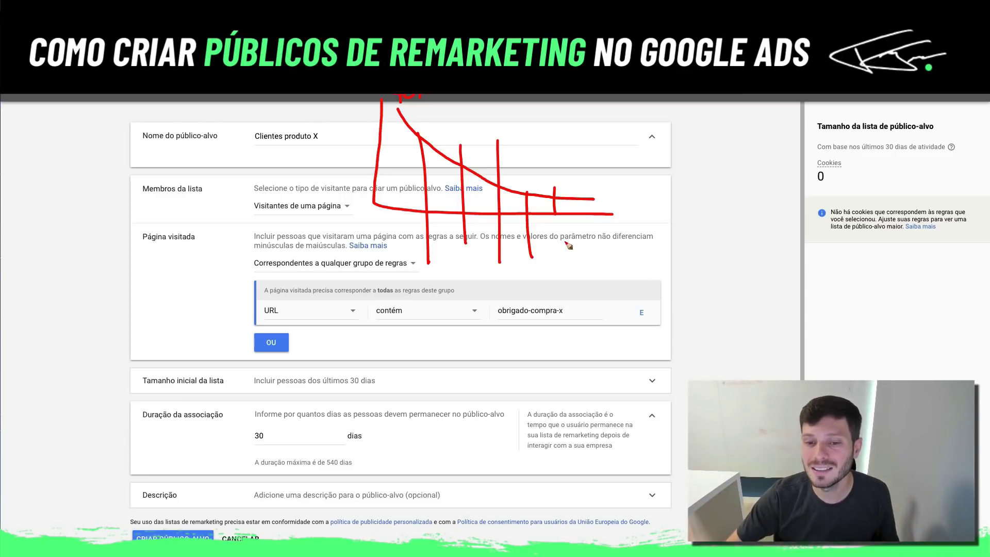
{"action": "mouse_move", "coordinate": [599, 218]}
{"action": "left_mouse_down"}
{"action": "mouse_move", "coordinate": [598, 235]}
{"action": "mouse_move", "coordinate": [620, 235]}
{"action": "left_mouse_up"}
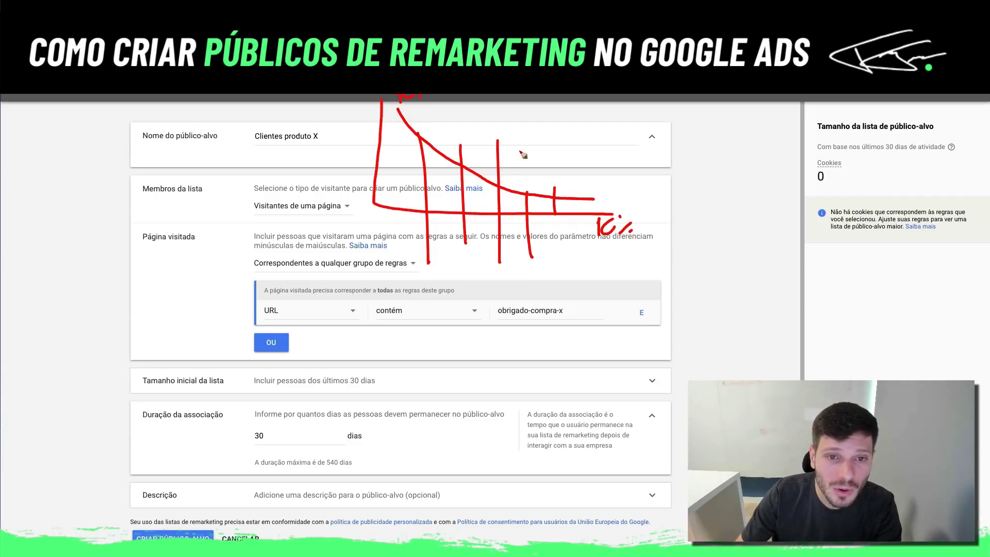
{"action": "mouse_move", "coordinate": [520, 151]}
{"action": "left_mouse_down"}
{"action": "mouse_move", "coordinate": [395, 109]}
{"action": "mouse_move", "coordinate": [374, 204]}
{"action": "mouse_move", "coordinate": [477, 246]}
{"action": "mouse_move", "coordinate": [545, 153]}
{"action": "mouse_move", "coordinate": [522, 153]}
{"action": "left_mouse_up"}
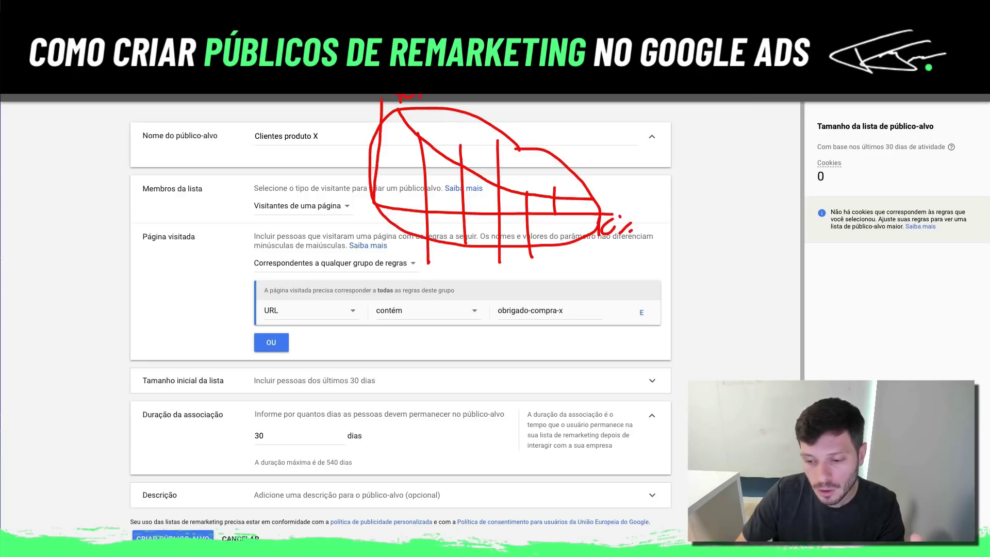
- Set the audience's membership duration (Duração da associação) to 7 days
{"action": "key", "text": "Escape"}
{"action": "left_click_drag", "start_coordinate": [266, 436], "coordinate": [245, 433]}
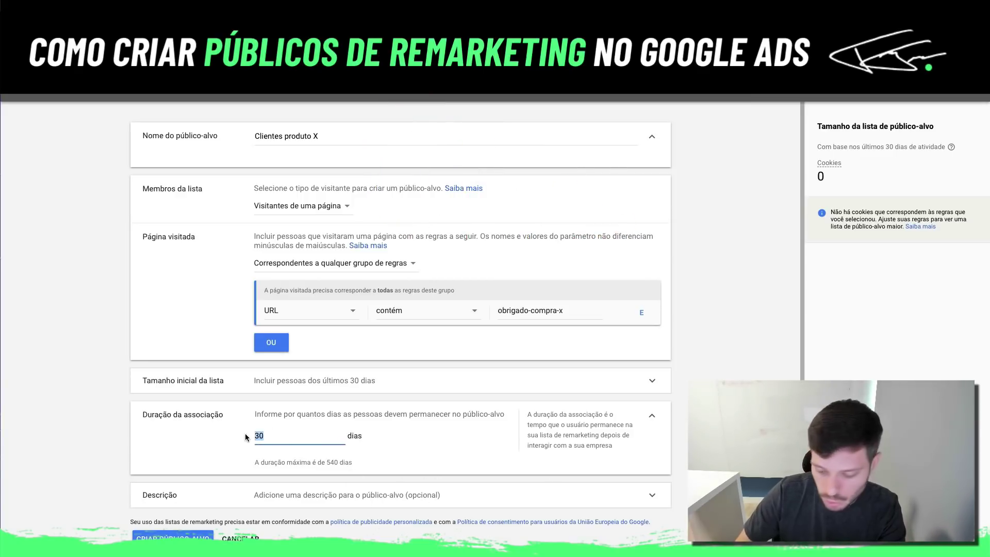
{"action": "type", "text": "7"}
{"action": "key", "text": "BackSpace"}
{"action": "type", "text": "08"}
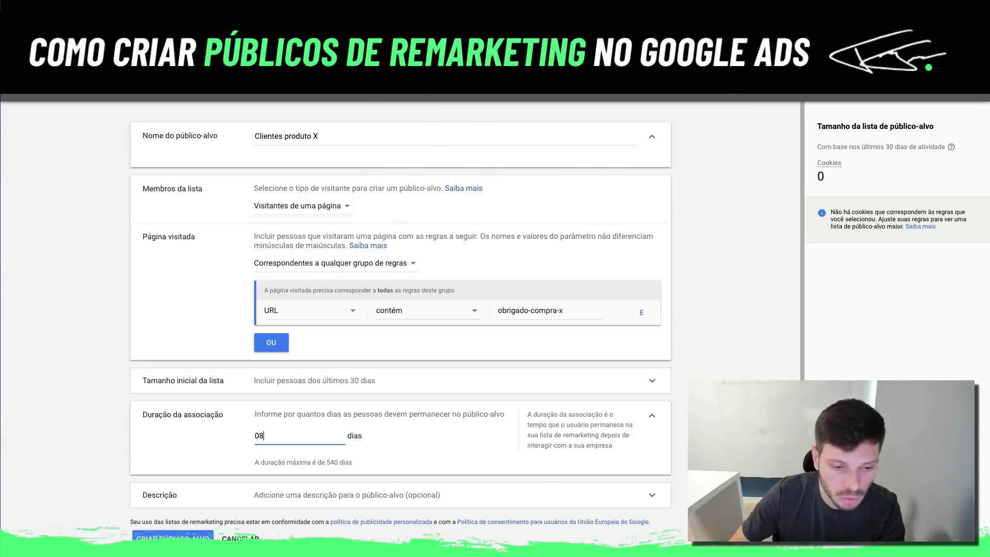
{"action": "type", "text": "7"}
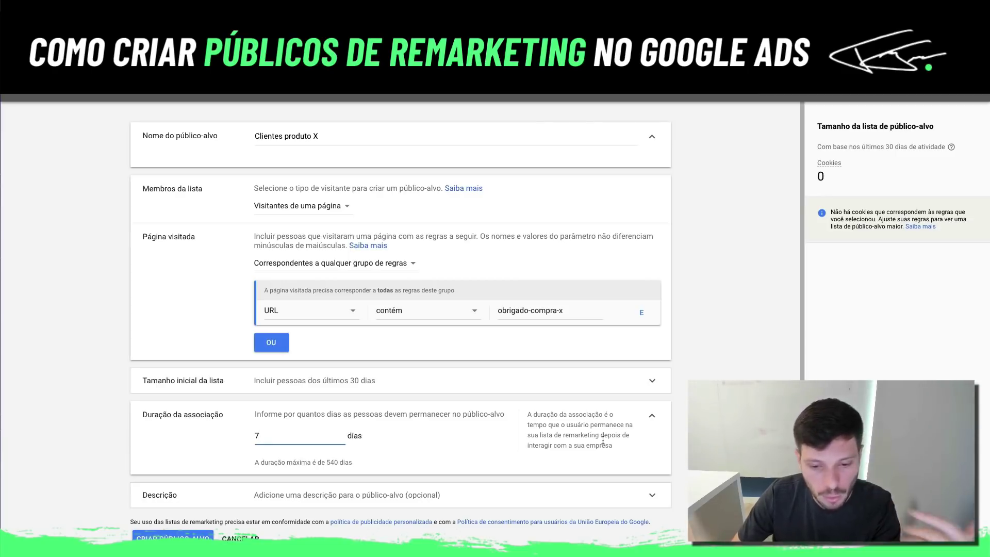
{"action": "key", "text": "Tab"}
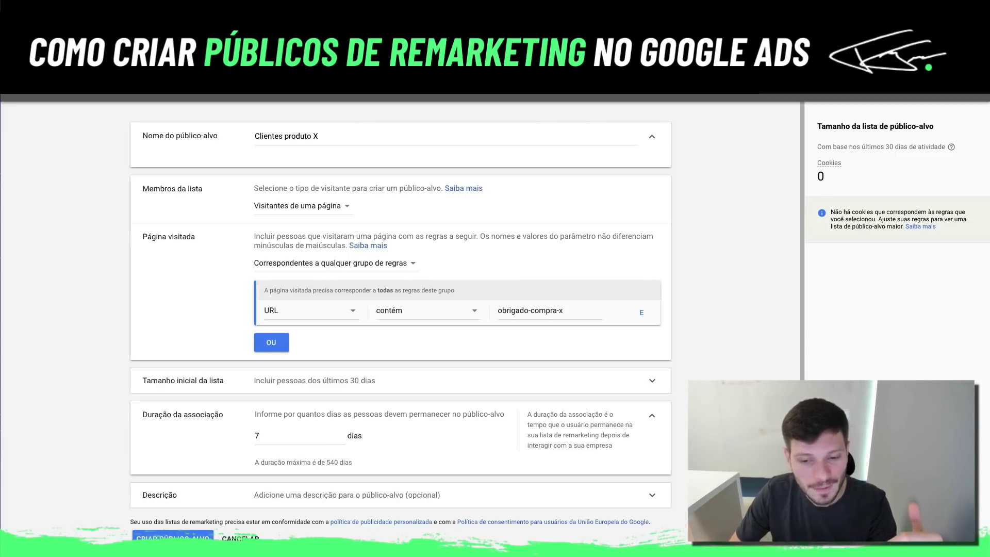
{"action": "left_click", "coordinate": [651, 415]}
- Enter the audience description "Pessoas que compraram o produto X nos últimos 7 dias"
{"action": "left_click", "coordinate": [571, 432]}
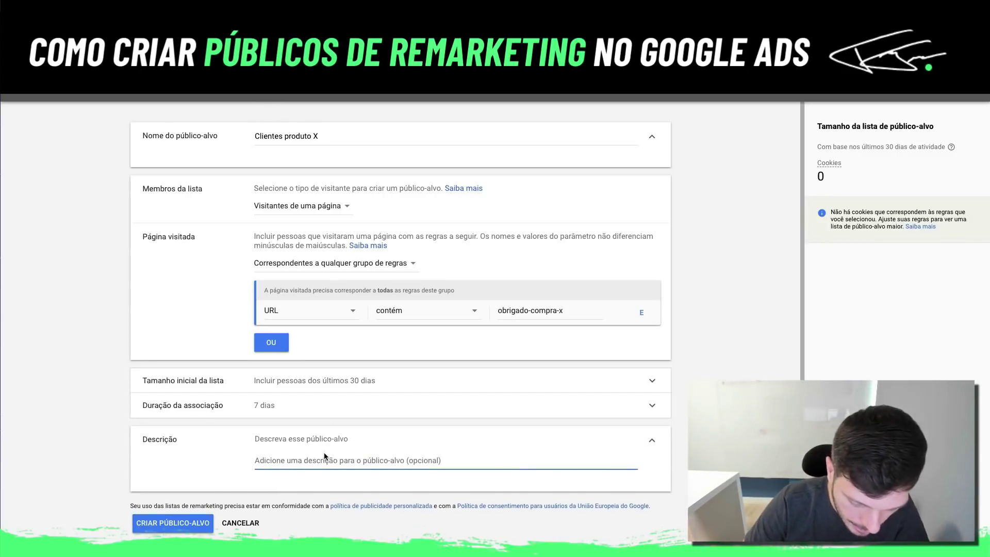
{"action": "type", "text": "Pessoas que com"}
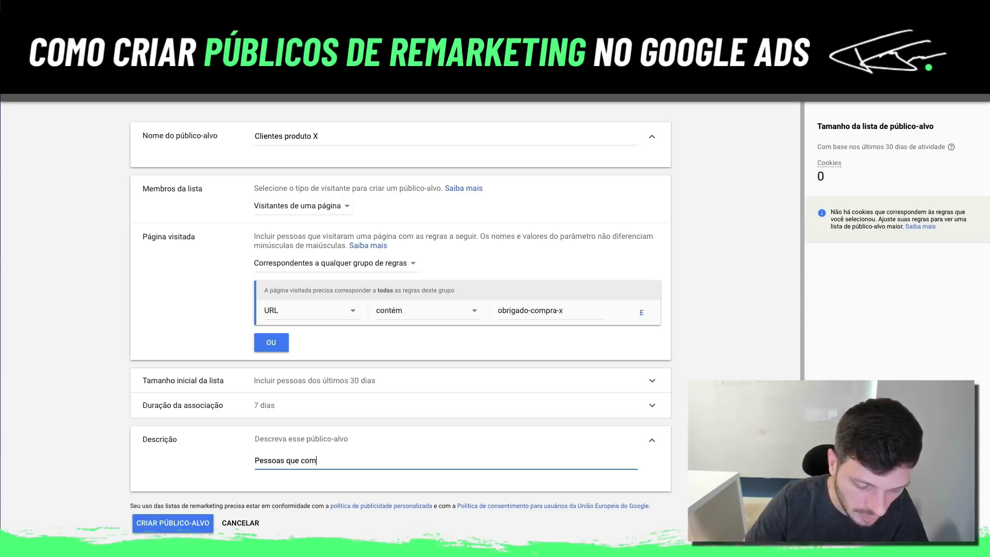
{"action": "type", "text": "prar o produto "}
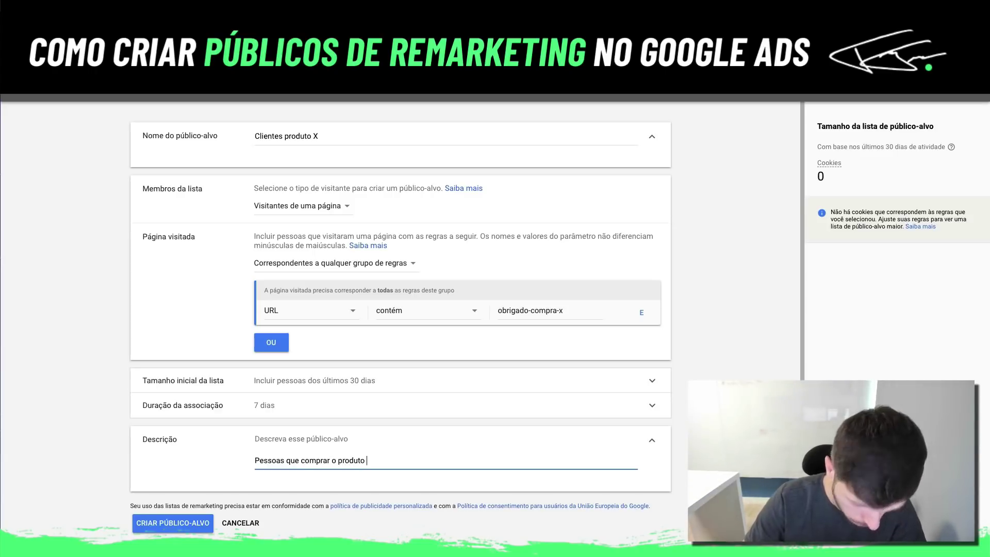
{"action": "type", "text": "X"}
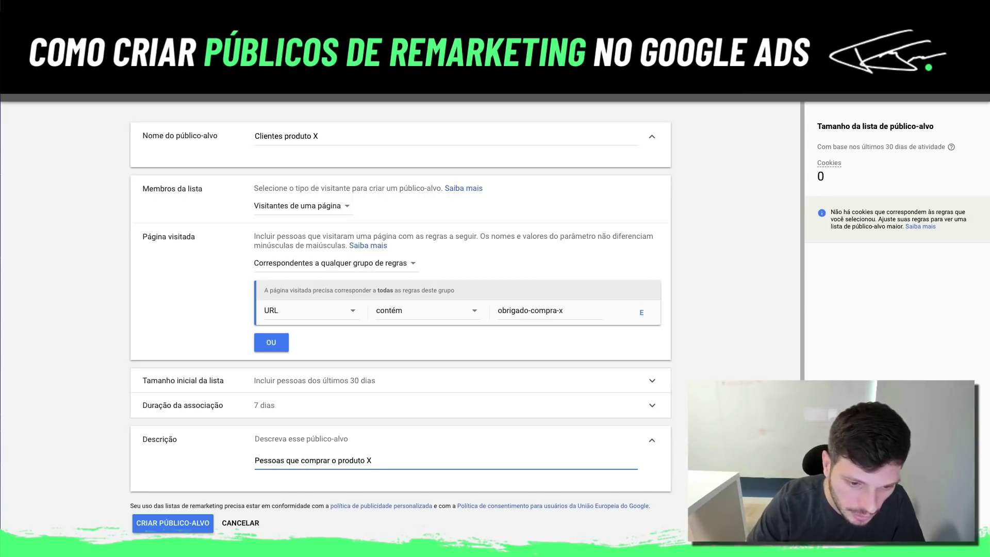
{"action": "left_click", "coordinate": [330, 460]}
{"action": "type", "text": "ram"}
{"action": "left_click", "coordinate": [392, 459]}
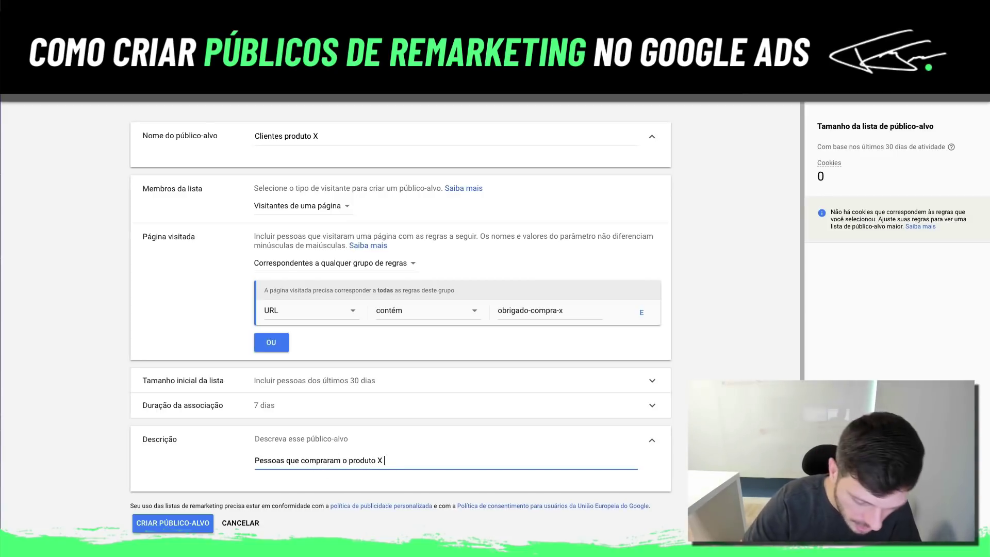
{"action": "type", "text": "nos últimos"}
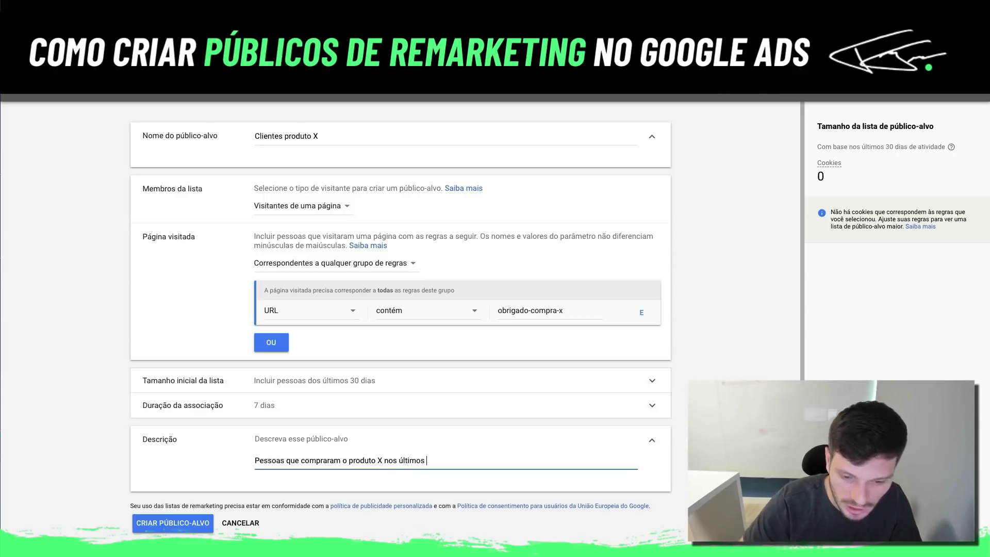
{"action": "type", "text": " 7 dias"}
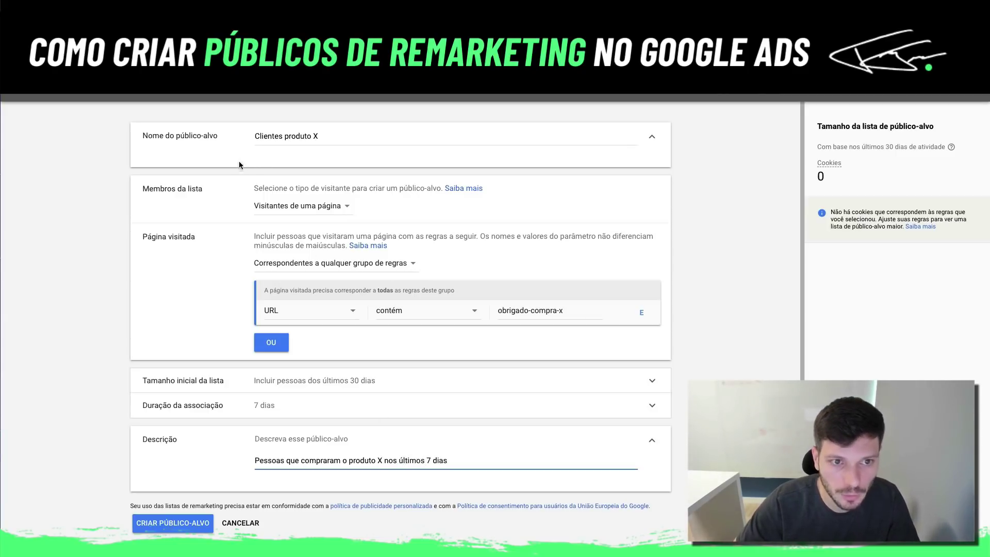
- Extend the audience name to "Clientes produto X (7D)"
{"action": "left_click", "coordinate": [341, 132]}
{"action": "type", "text": "("}
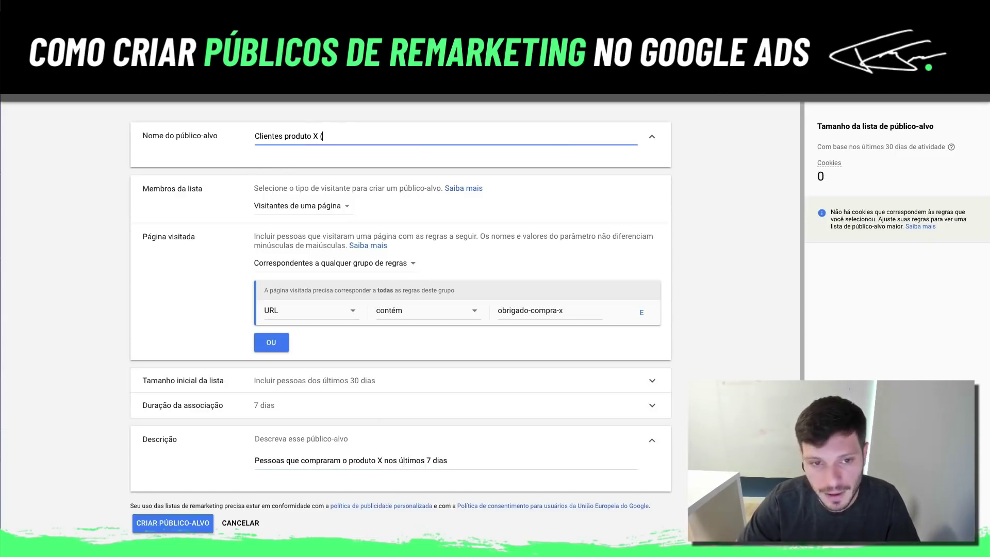
{"action": "type", "text": "7D)"}
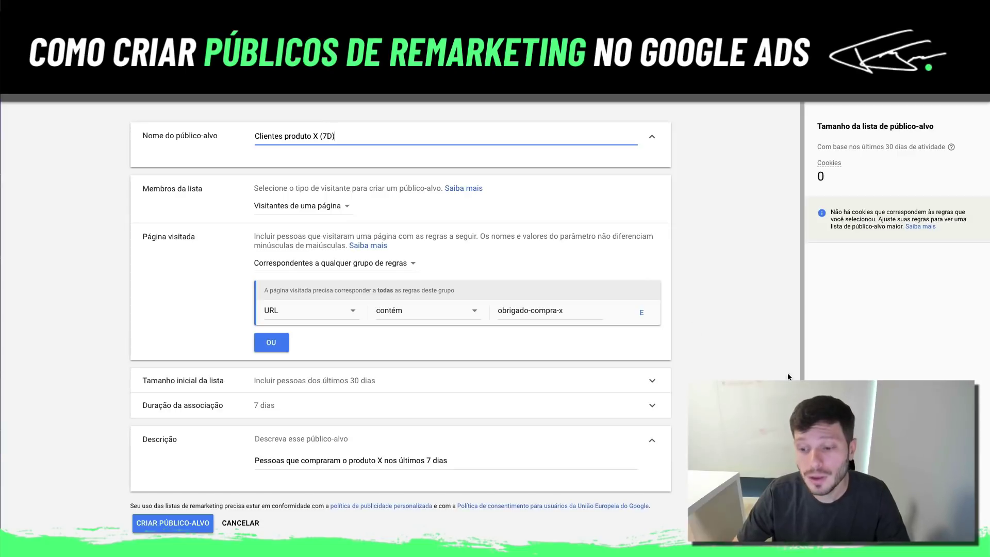
- Examine the estimated audience list size (Tamanho da lista de público-alvo), based on the last 30 days of activity
{"action": "left_click", "coordinate": [957, 528]}
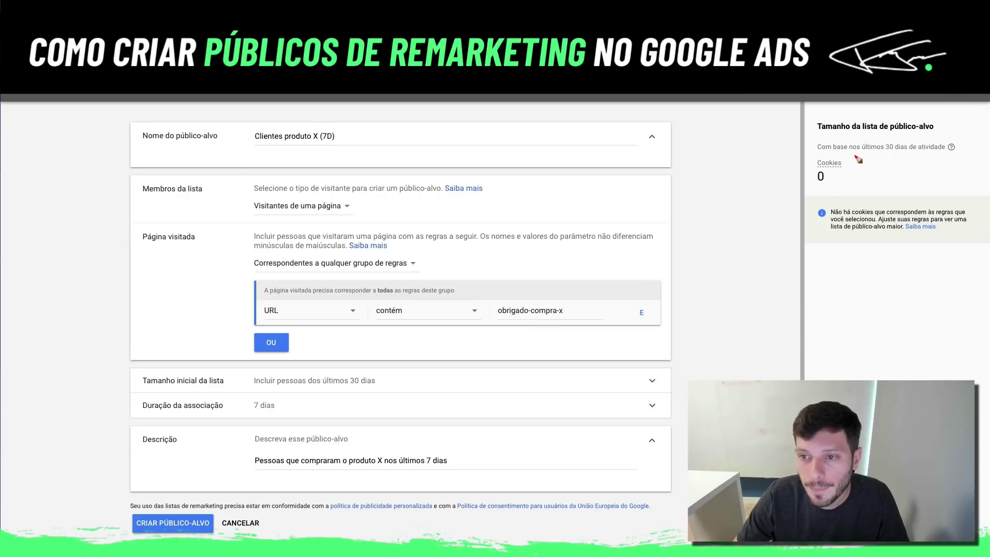
{"action": "mouse_move", "coordinate": [856, 156]}
{"action": "left_mouse_down"}
{"action": "mouse_move", "coordinate": [819, 148]}
{"action": "mouse_move", "coordinate": [812, 181]}
{"action": "mouse_move", "coordinate": [907, 195]}
{"action": "mouse_move", "coordinate": [961, 150]}
{"action": "mouse_move", "coordinate": [875, 112]}
{"action": "mouse_move", "coordinate": [843, 112]}
{"action": "left_mouse_up"}
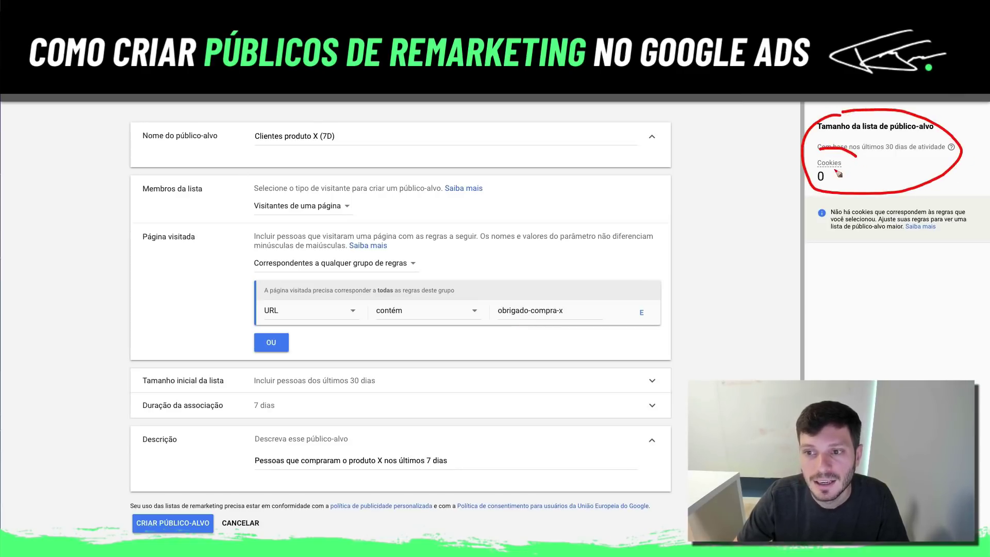
{"action": "mouse_move", "coordinate": [848, 154]}
{"action": "left_mouse_down"}
{"action": "mouse_move", "coordinate": [824, 157]}
{"action": "mouse_move", "coordinate": [846, 178]}
{"action": "mouse_move", "coordinate": [847, 163]}
{"action": "left_mouse_up"}
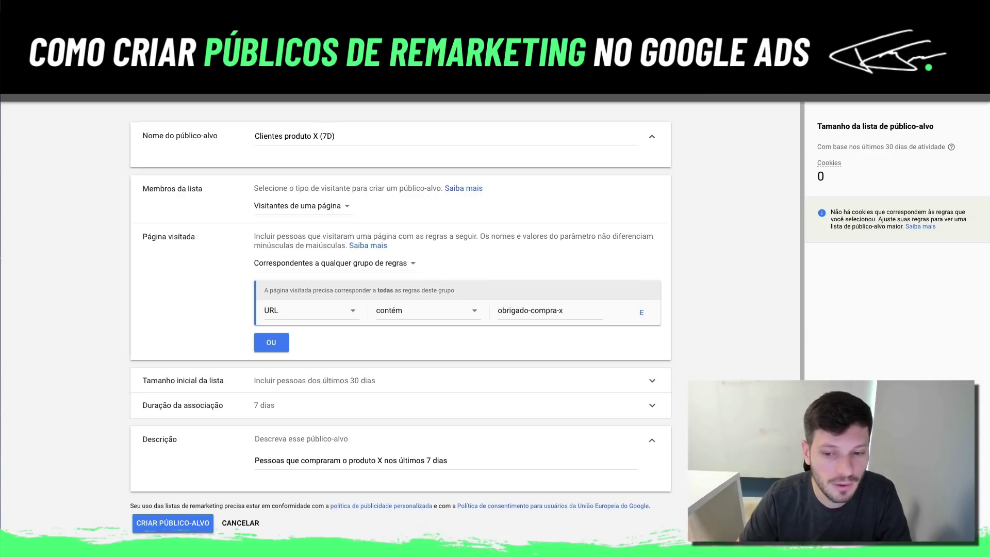
- Create the "Clientes produto X (7D)" audience and check its entry in the remarketing list
{"action": "left_click", "coordinate": [170, 523]}
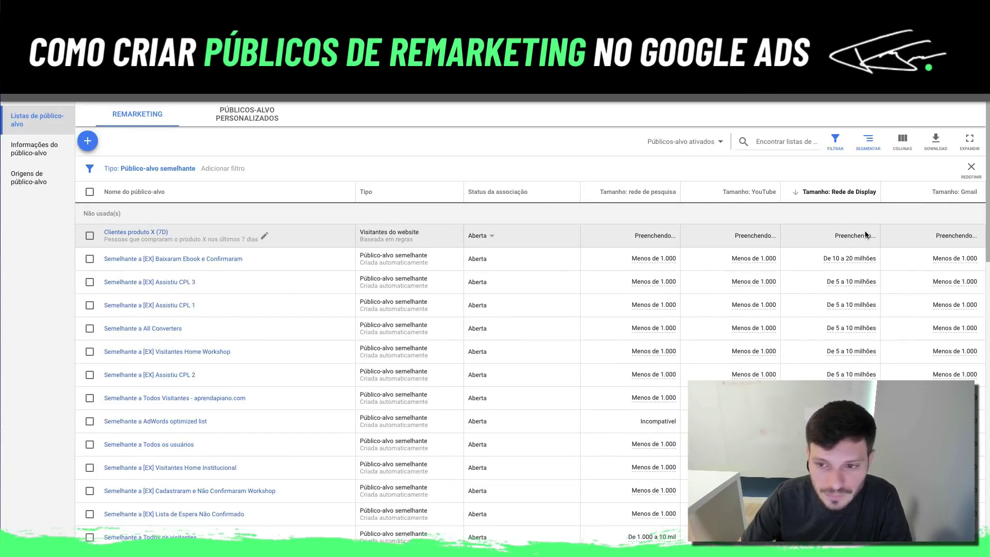
{"action": "left_click", "coordinate": [89, 236]}
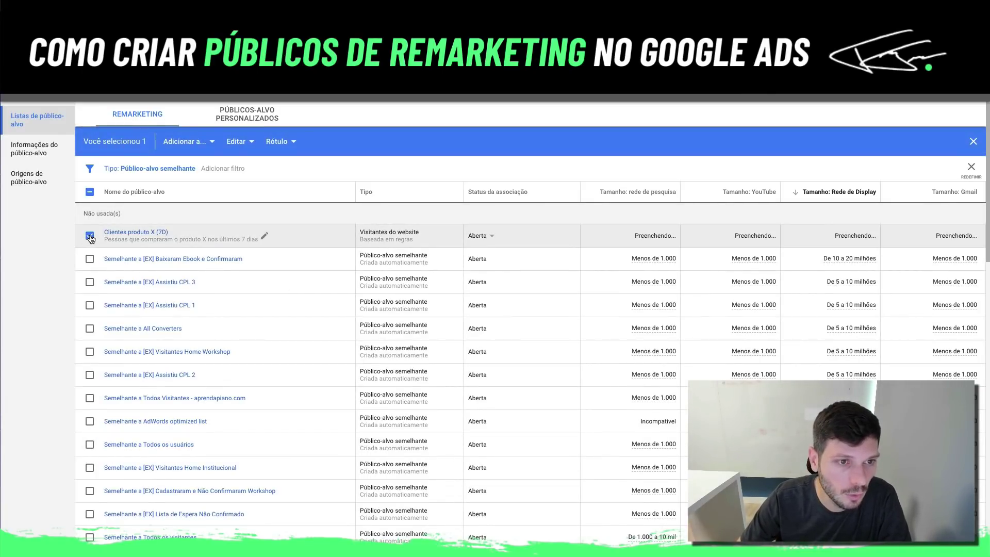
{"action": "left_click", "coordinate": [90, 236]}
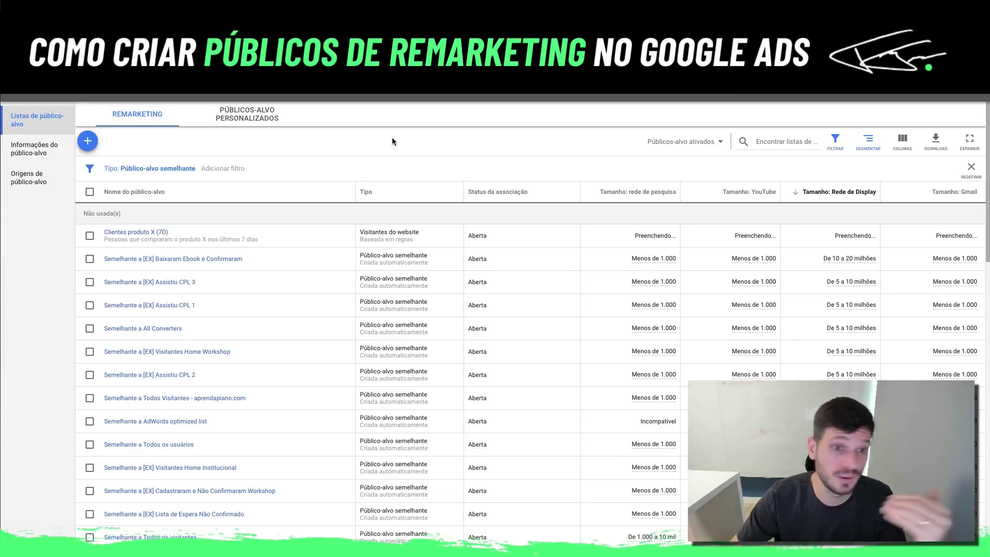
- Start a new "Usuários do YouTube" audience named "Pessoas que assistiram minhas aulas técnicas no Youtube"
{"action": "left_click", "coordinate": [96, 143]}
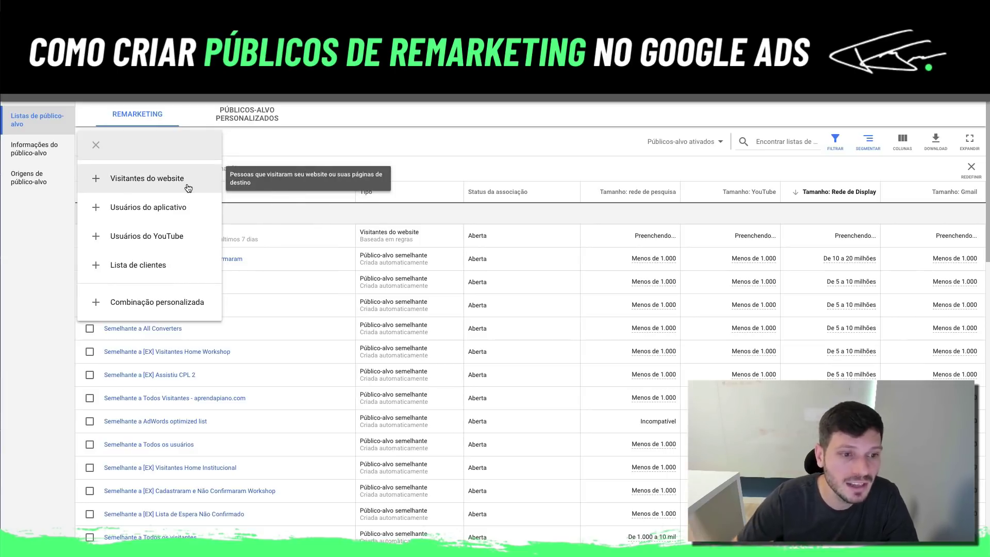
{"action": "left_click", "coordinate": [181, 238]}
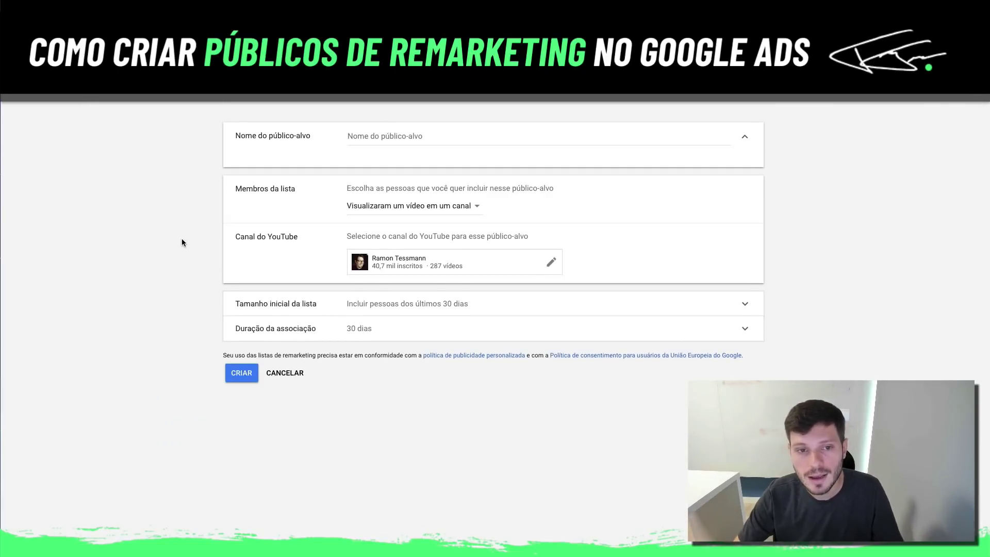
{"action": "left_click", "coordinate": [416, 141]}
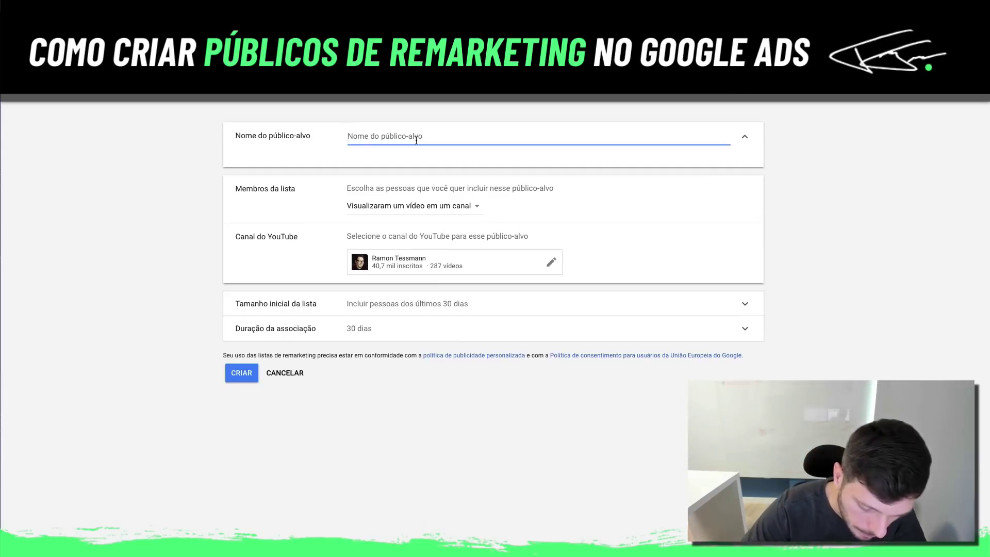
{"action": "type", "text": "Pessoas que assis"}
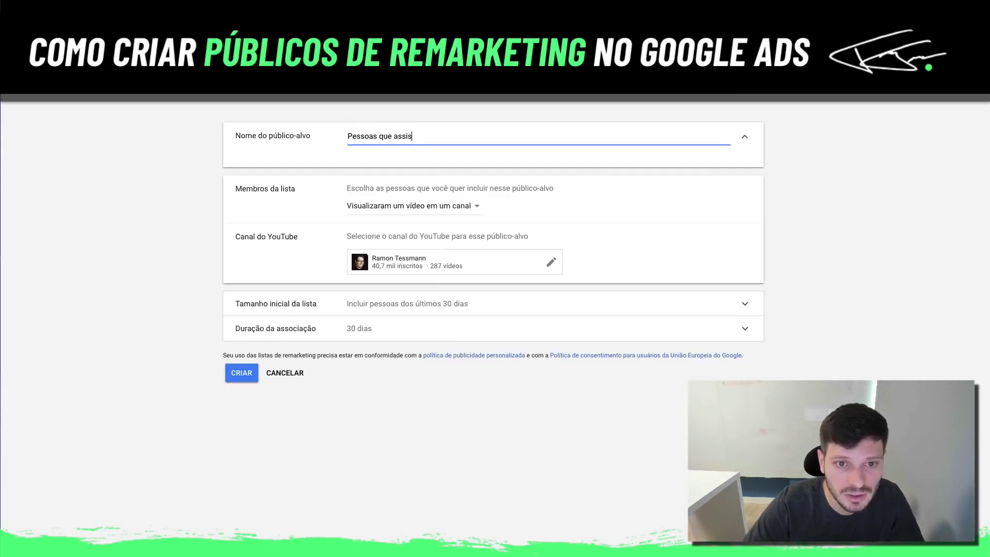
{"action": "type", "text": "tiram minhas"}
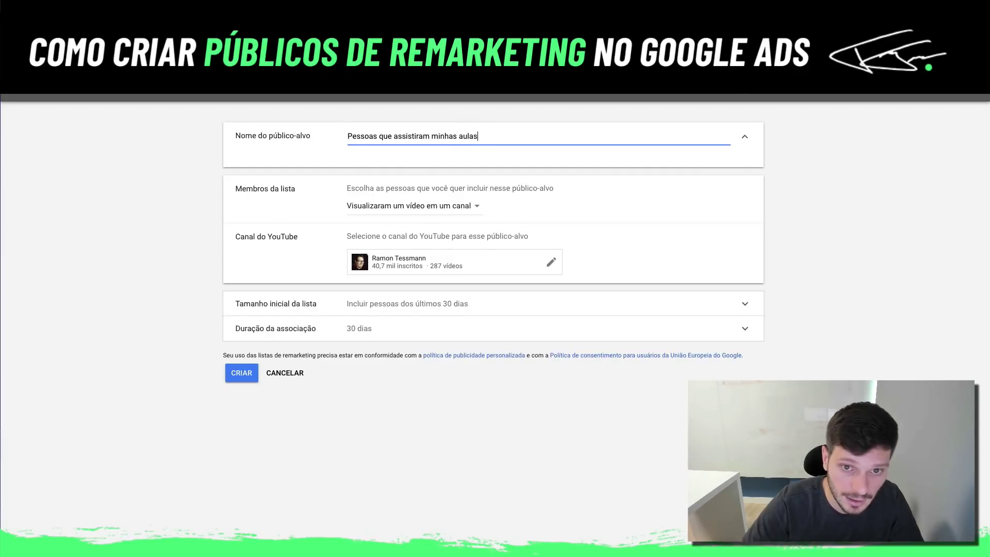
{"action": "type", "text": " aulas técnica"}
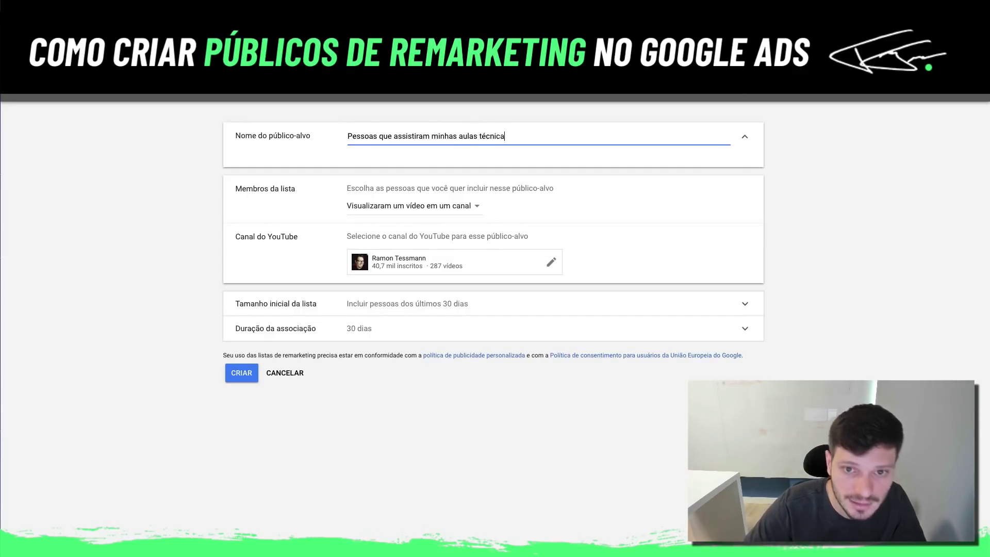
{"action": "type", "text": "s no Youtube"}
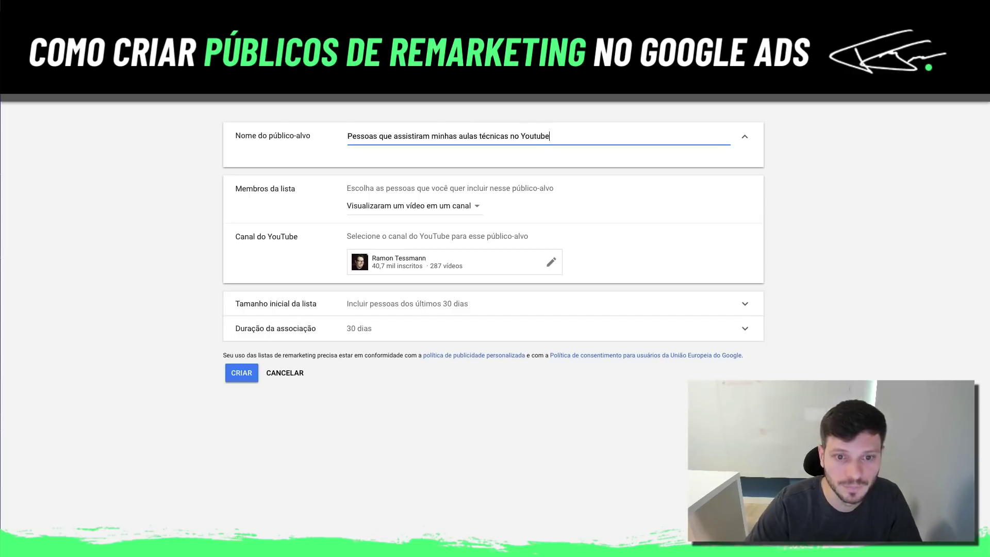
- Set the YouTube audience's list members to "Visualizaram determinados vídeos" and review the other membership options
{"action": "left_click", "coordinate": [474, 206]}
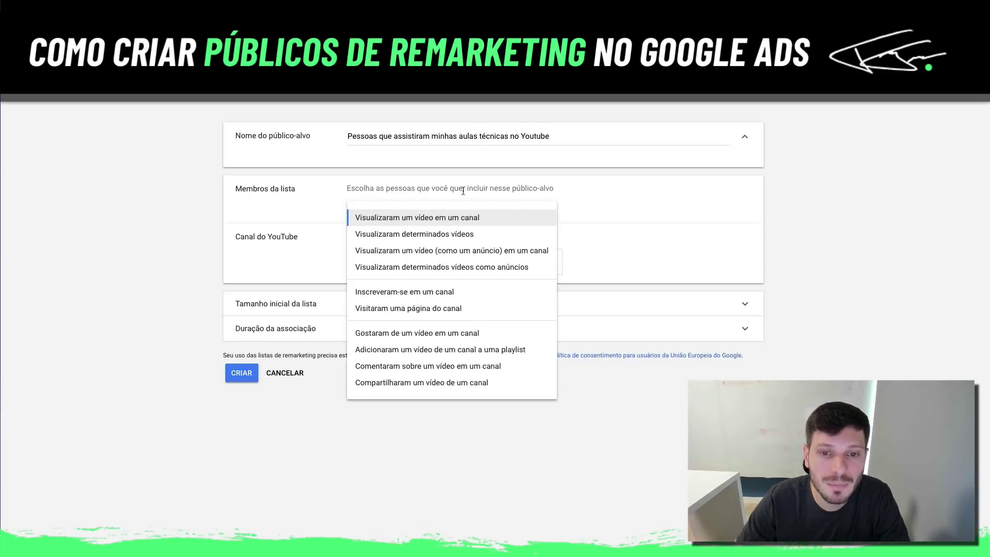
{"action": "left_click", "coordinate": [484, 234]}
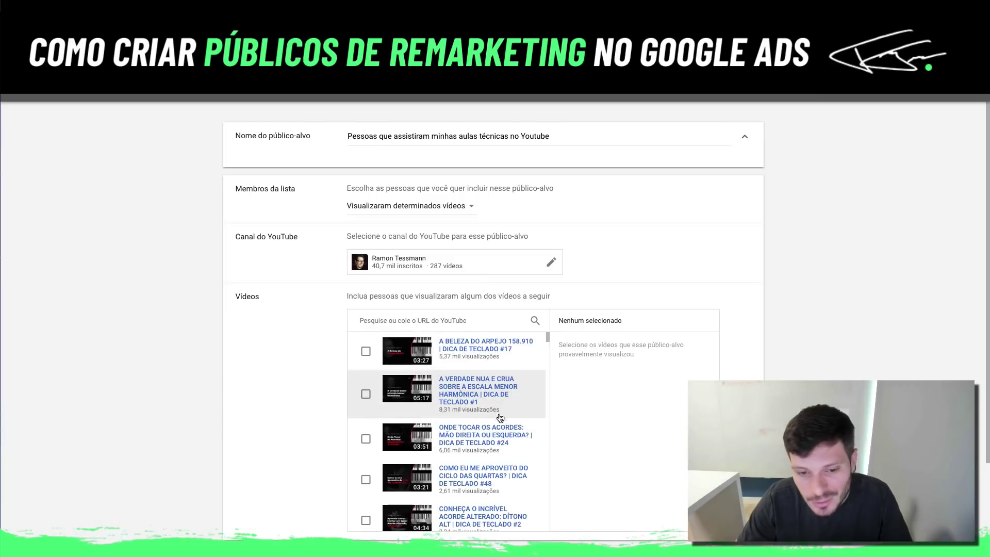
{"action": "left_click", "coordinate": [467, 205]}
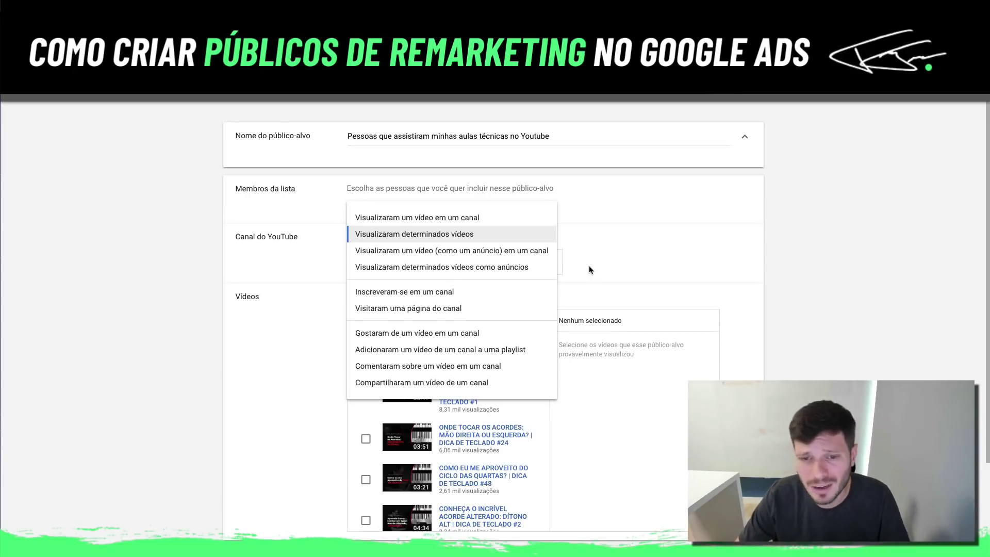
{"action": "left_click", "coordinate": [626, 264]}
- Examine the YouTube audience's video selection, initial list size and membership duration settings
{"action": "scroll", "coordinate": [690, 261], "scroll_direction": "down", "scroll_amount": 2}
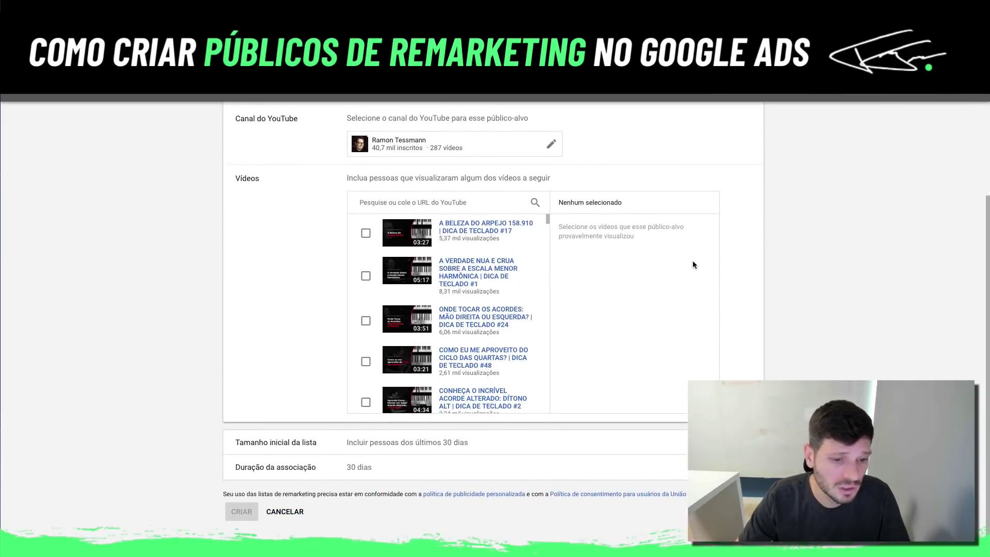
{"action": "left_click", "coordinate": [555, 437]}
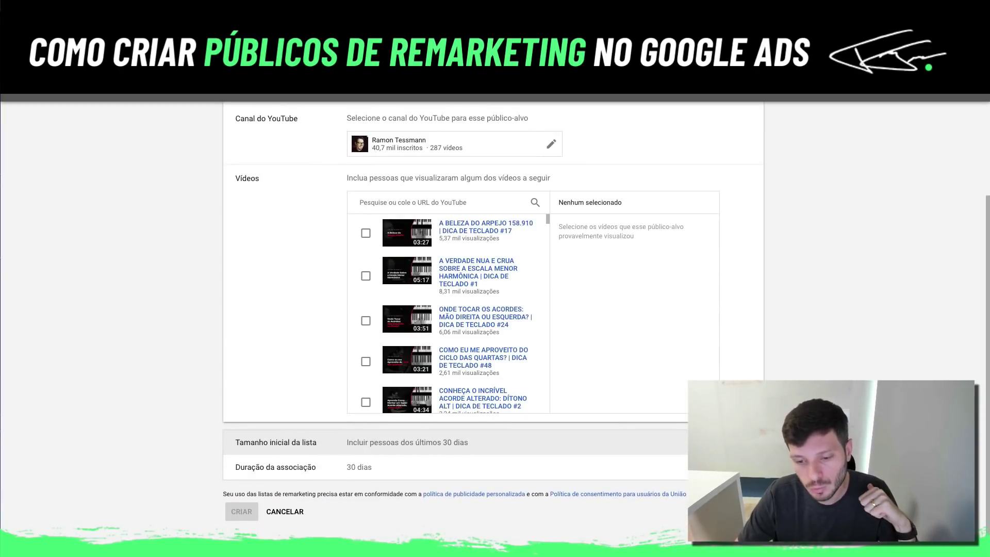
{"action": "left_click", "coordinate": [484, 468]}
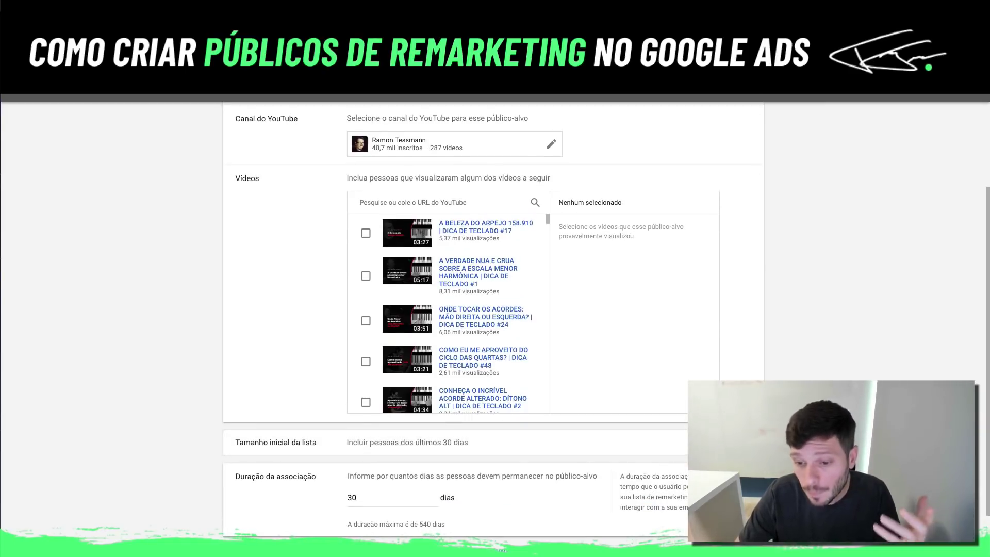
{"action": "scroll", "coordinate": [614, 267], "scroll_direction": "up", "scroll_amount": 2}
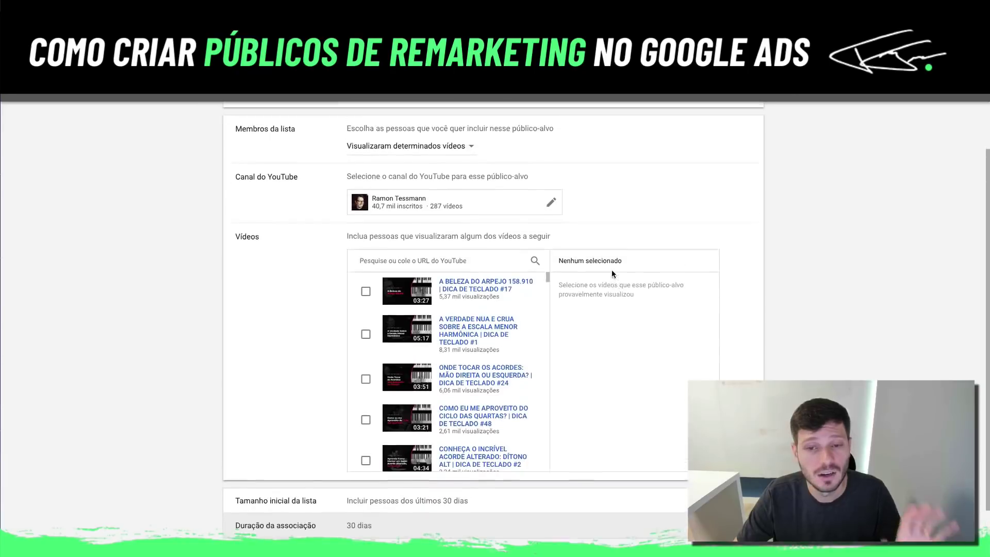
{"action": "scroll", "coordinate": [611, 270], "scroll_direction": "up", "scroll_amount": 3}
{"action": "scroll", "coordinate": [590, 301], "scroll_direction": "down", "scroll_amount": 4}
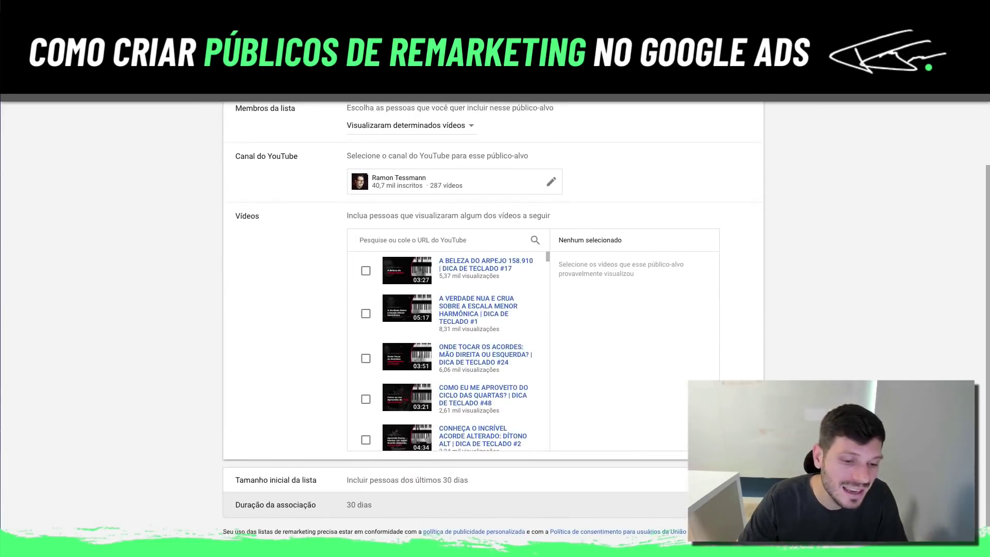
{"action": "scroll", "coordinate": [833, 293], "scroll_direction": "up", "scroll_amount": 1}
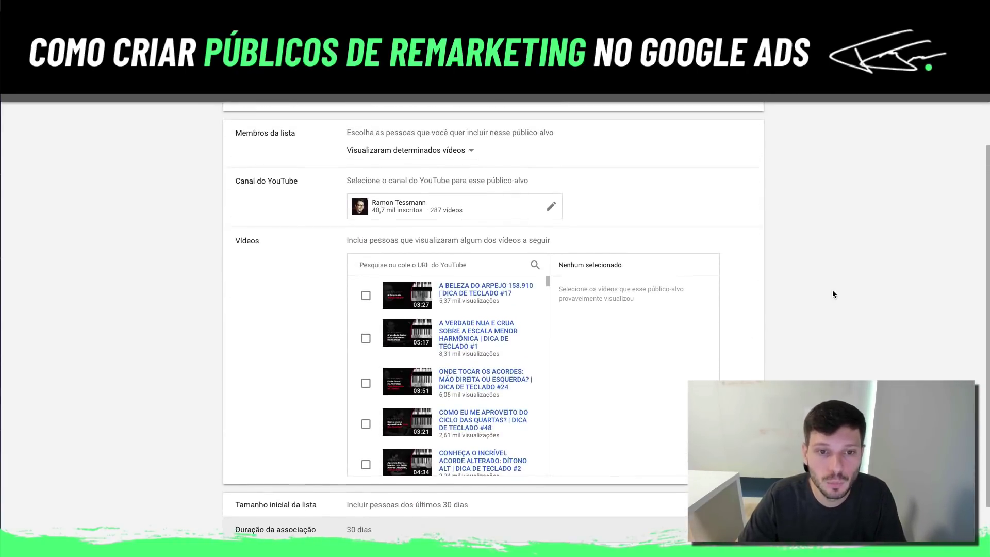
{"action": "scroll", "coordinate": [831, 292], "scroll_direction": "up", "scroll_amount": 1}
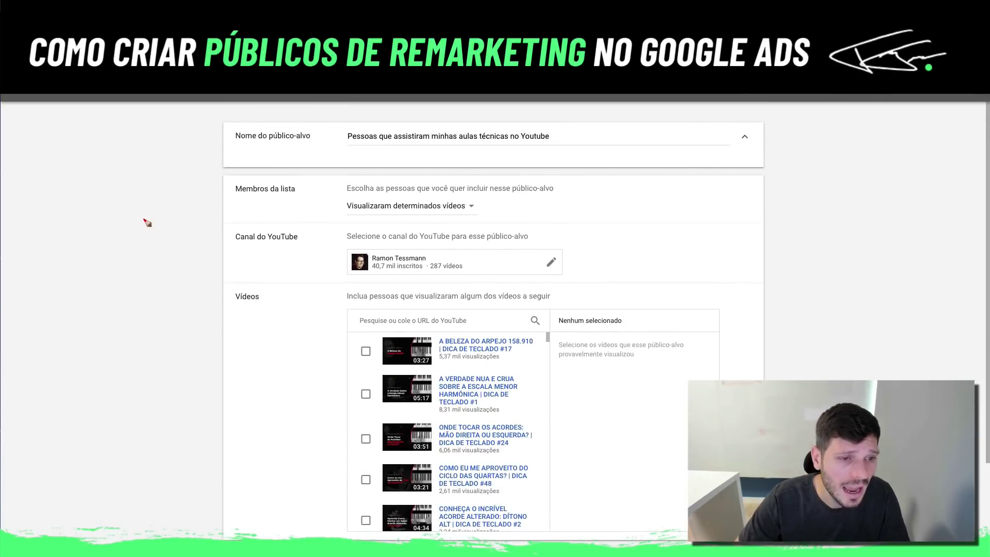
{"action": "mouse_move", "coordinate": [150, 218]}
{"action": "left_mouse_down"}
{"action": "mouse_move", "coordinate": [149, 262]}
{"action": "mouse_move", "coordinate": [183, 231]}
{"action": "left_mouse_up"}
{"action": "mouse_move", "coordinate": [80, 172]}
{"action": "left_mouse_down"}
{"action": "mouse_move", "coordinate": [119, 227]}
{"action": "mouse_move", "coordinate": [164, 244]}
{"action": "left_mouse_up"}
{"action": "left_click_drag", "start_coordinate": [205, 146], "coordinate": [230, 248]}
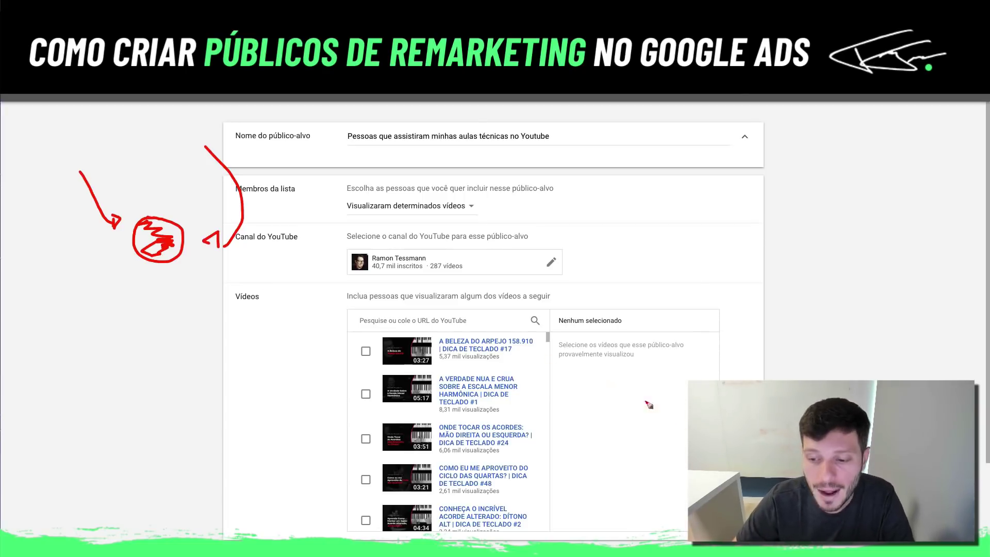
- Leave the YouTube audience form and review the new-audience types, including Combinação personalizada, from the remarketing list
{"action": "scroll", "coordinate": [805, 357], "scroll_direction": "down", "scroll_amount": 3}
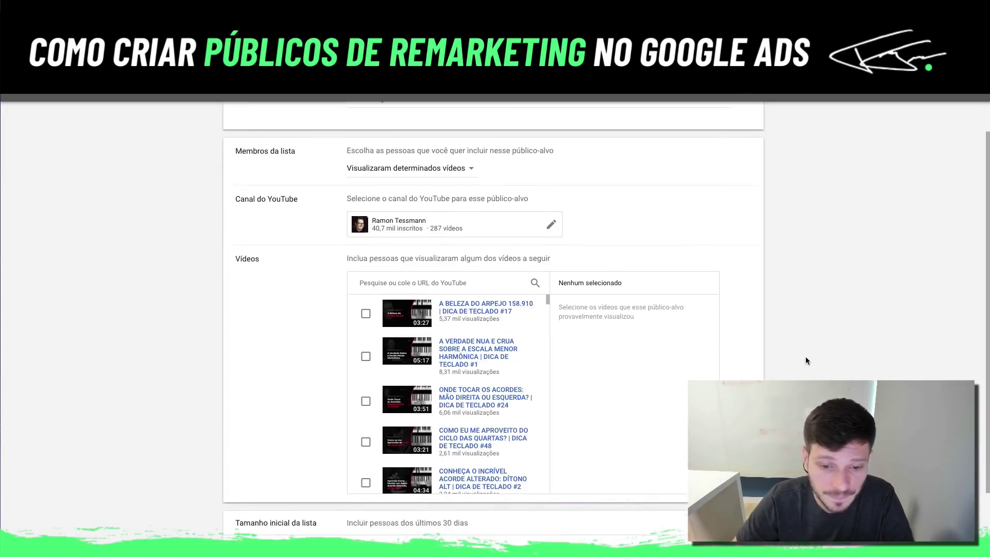
{"action": "left_click", "coordinate": [281, 512]}
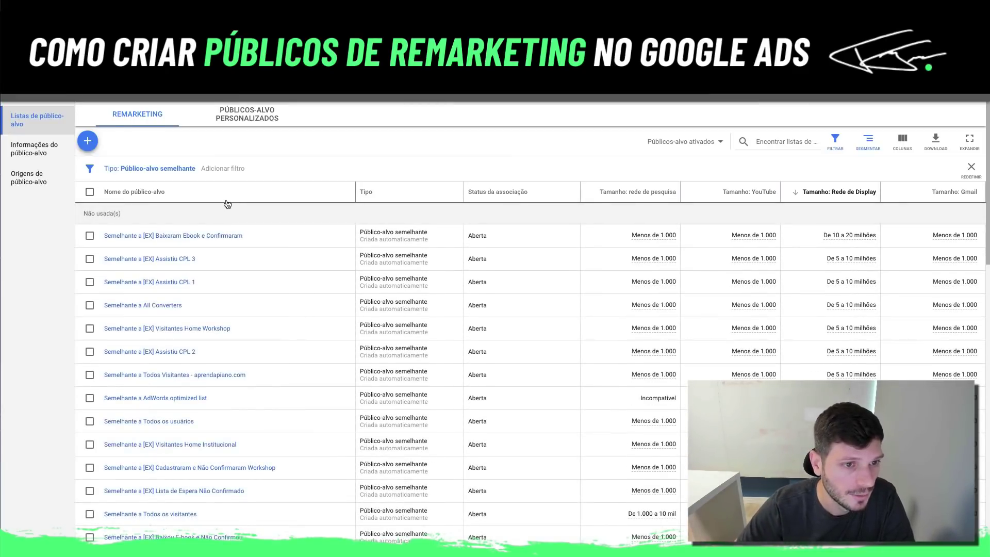
{"action": "left_click", "coordinate": [87, 141]}
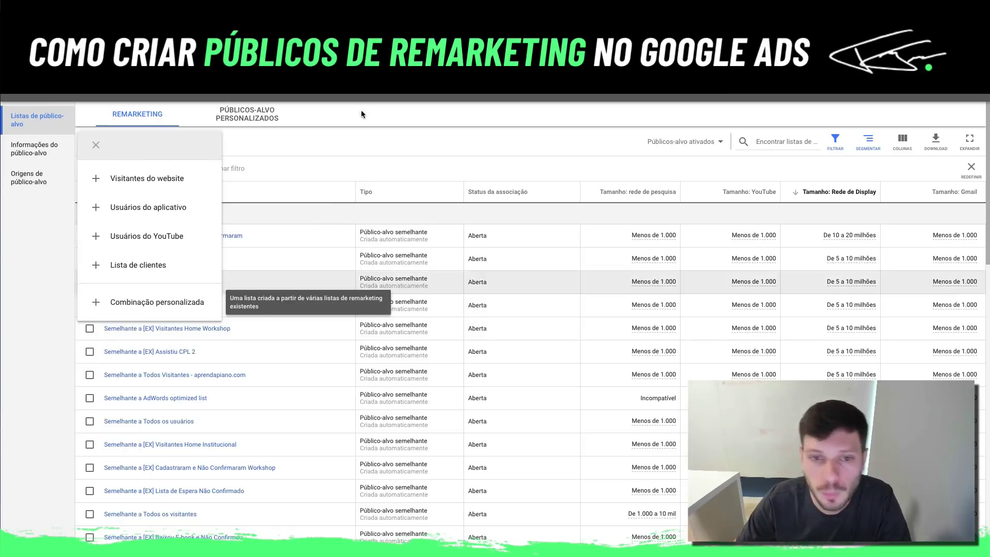
{"action": "left_click", "coordinate": [462, 128]}
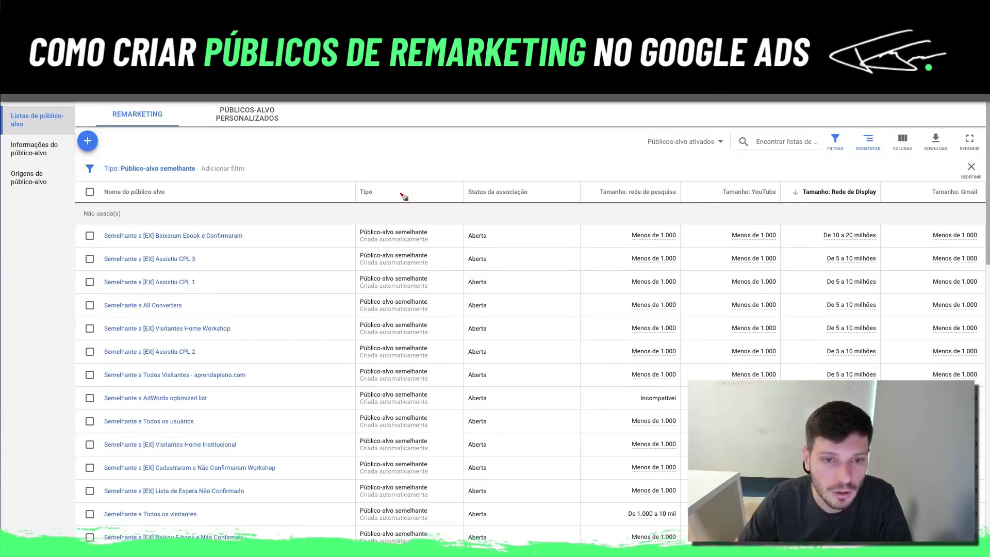
{"action": "mouse_move", "coordinate": [398, 161]}
{"action": "left_mouse_down"}
{"action": "mouse_move", "coordinate": [343, 192]}
{"action": "mouse_move", "coordinate": [346, 247]}
{"action": "mouse_move", "coordinate": [422, 238]}
{"action": "mouse_move", "coordinate": [424, 177]}
{"action": "left_mouse_up"}
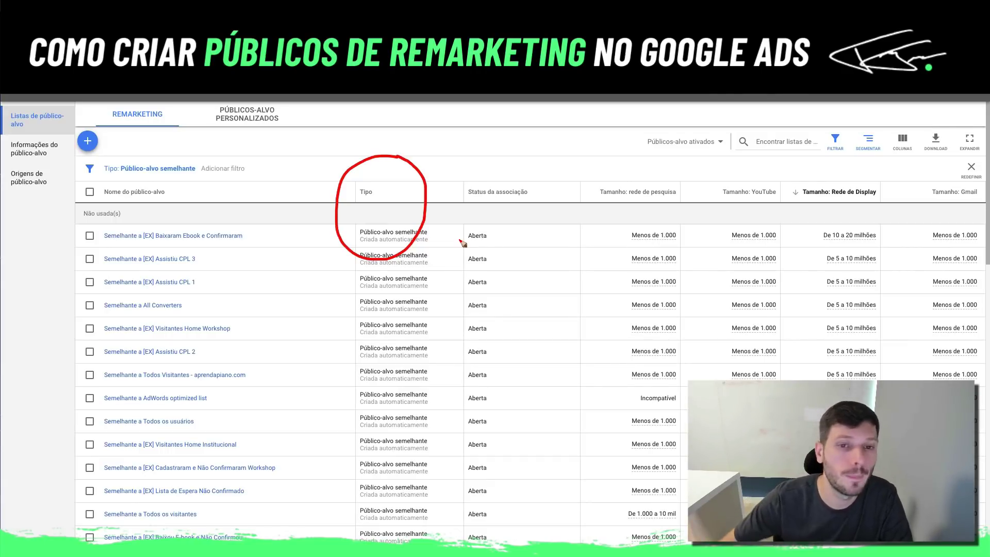
{"action": "left_click_drag", "start_coordinate": [402, 120], "coordinate": [380, 147]}
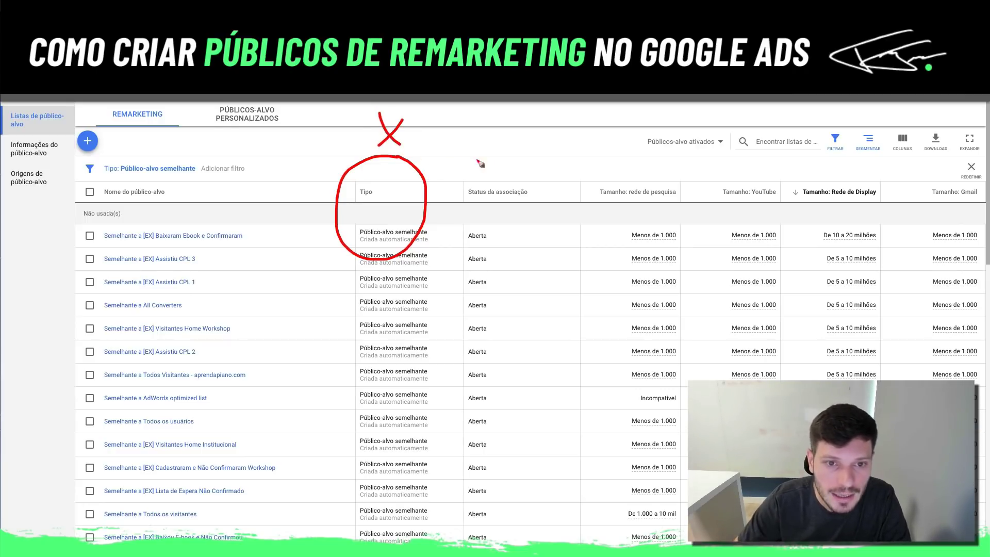
{"action": "mouse_move", "coordinate": [487, 161]}
{"action": "left_mouse_down"}
{"action": "mouse_move", "coordinate": [404, 204]}
{"action": "mouse_move", "coordinate": [453, 255]}
{"action": "mouse_move", "coordinate": [501, 175]}
{"action": "left_mouse_up"}
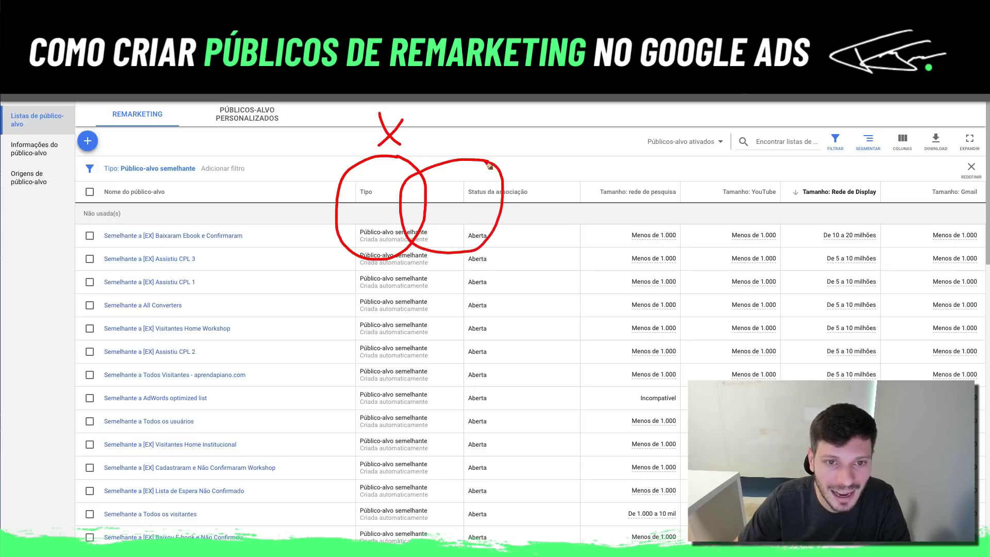
{"action": "left_click_drag", "start_coordinate": [461, 115], "coordinate": [474, 114]}
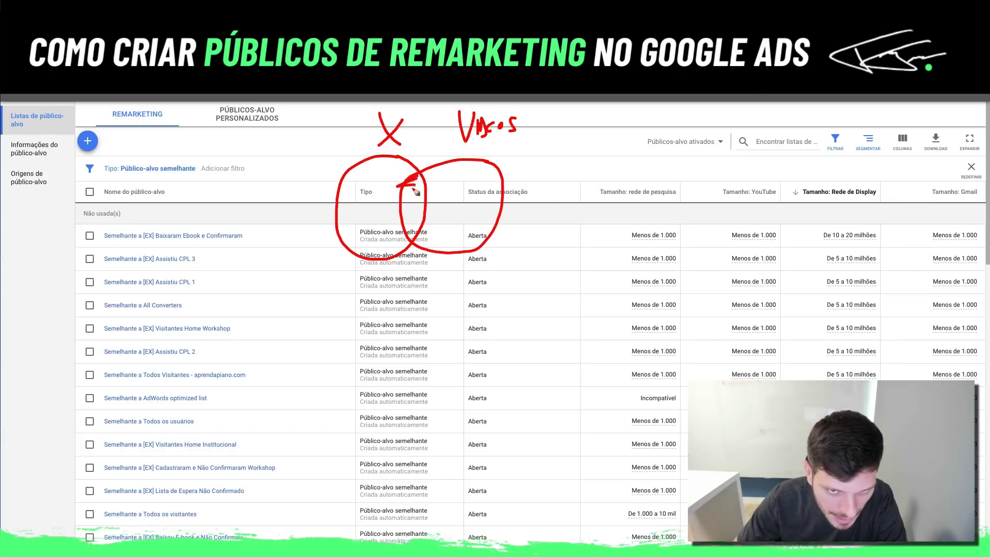
{"action": "left_click_drag", "start_coordinate": [404, 201], "coordinate": [414, 210]}
{"action": "mouse_move", "coordinate": [469, 344]}
{"action": "left_mouse_down"}
{"action": "mouse_move", "coordinate": [453, 337]}
{"action": "mouse_move", "coordinate": [425, 283]}
{"action": "left_mouse_up"}
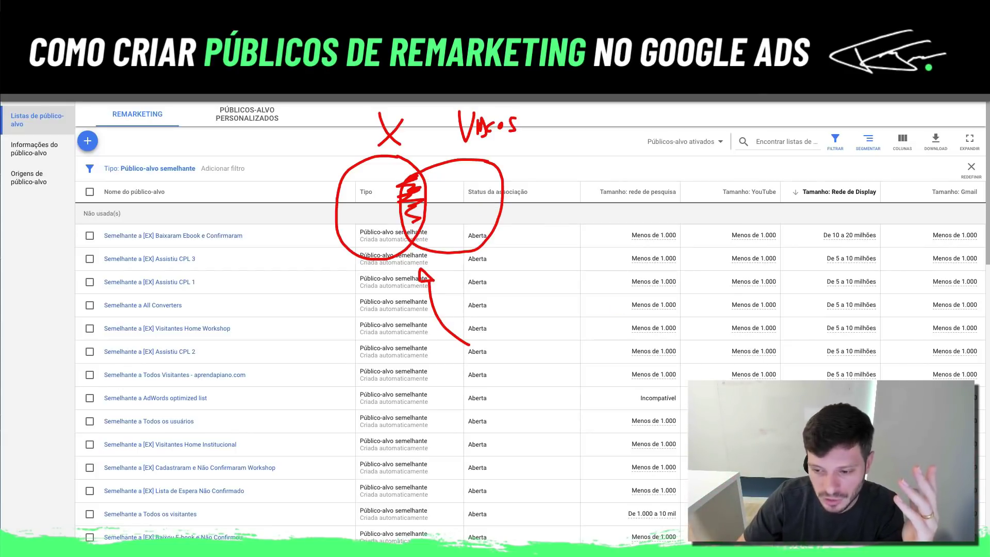
{"action": "key", "text": "Escape"}
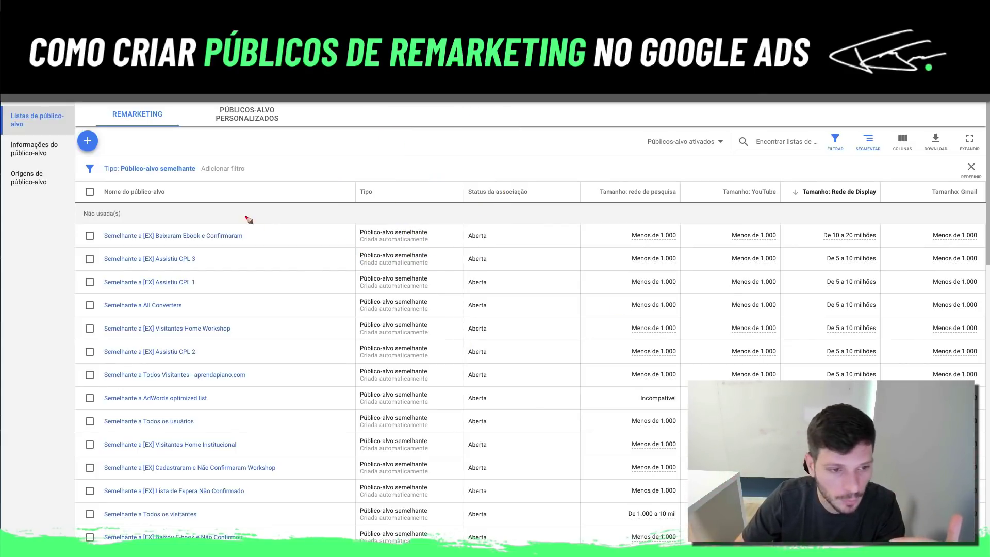
{"action": "mouse_move", "coordinate": [267, 220]}
{"action": "left_mouse_down"}
{"action": "mouse_move", "coordinate": [284, 279]}
{"action": "mouse_move", "coordinate": [212, 304]}
{"action": "left_mouse_up"}
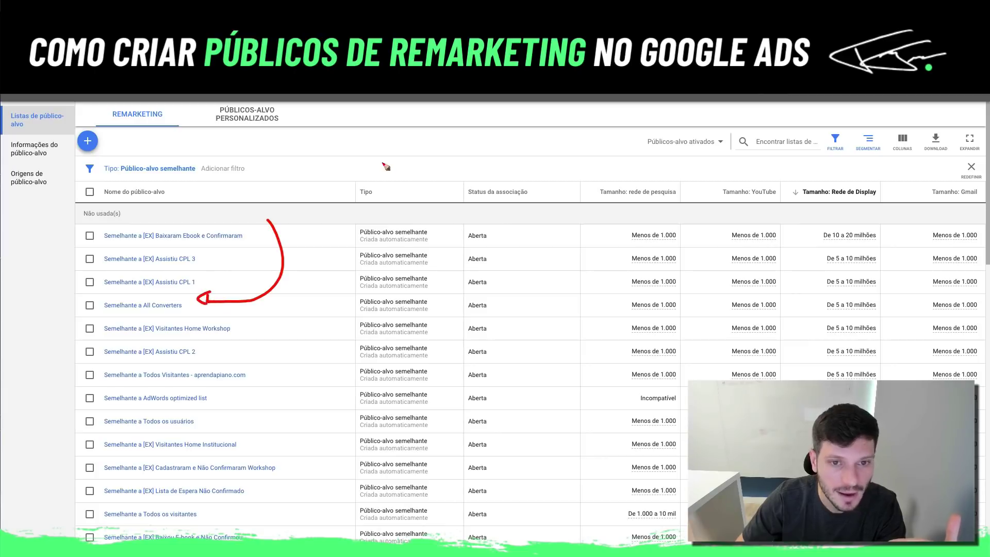
{"action": "mouse_move", "coordinate": [419, 142]}
{"action": "left_mouse_down"}
{"action": "mouse_move", "coordinate": [359, 170]}
{"action": "mouse_move", "coordinate": [441, 162]}
{"action": "mouse_move", "coordinate": [375, 150]}
{"action": "mouse_move", "coordinate": [433, 157]}
{"action": "mouse_move", "coordinate": [402, 185]}
{"action": "mouse_move", "coordinate": [394, 211]}
{"action": "left_mouse_up"}
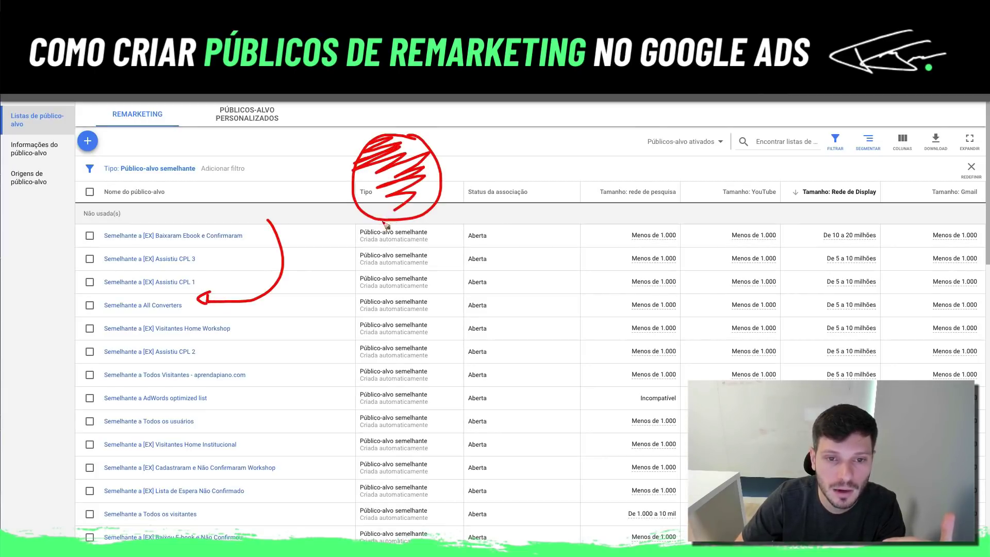
{"action": "left_click_drag", "start_coordinate": [440, 171], "coordinate": [482, 154]}
{"action": "mouse_move", "coordinate": [548, 147]}
{"action": "left_mouse_down"}
{"action": "mouse_move", "coordinate": [515, 148]}
{"action": "mouse_move", "coordinate": [548, 177]}
{"action": "left_mouse_up"}
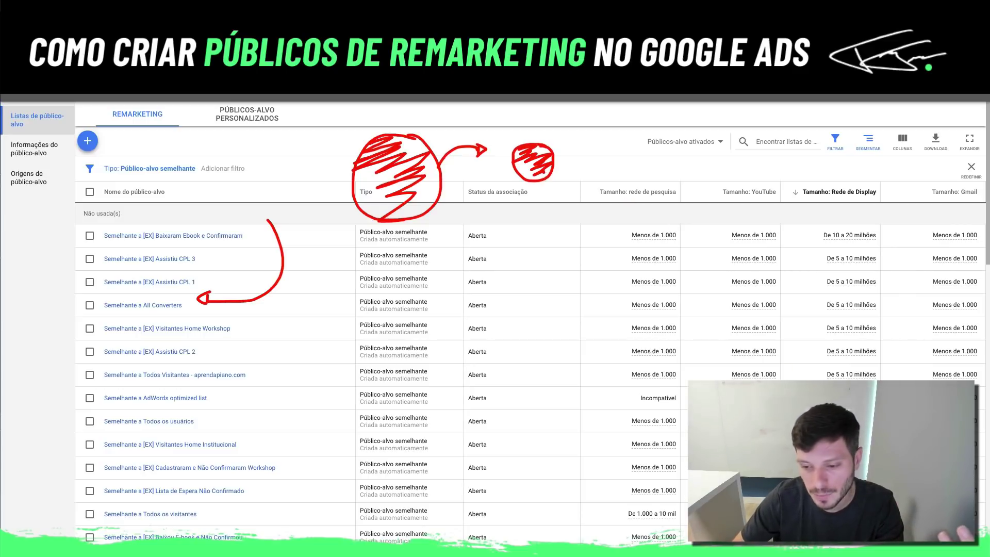
{"action": "key", "text": "Escape"}
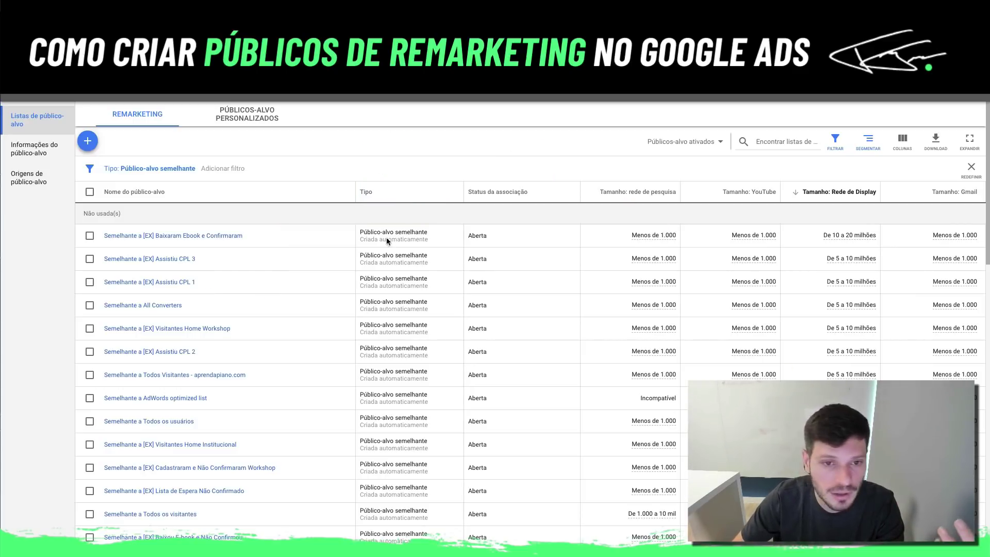
- Extend the audience list's Tipo filter with Visitantes do website and Usuários do YouTube, keeping Público-alvo semelhante selected
{"action": "left_click", "coordinate": [187, 171]}
{"action": "left_click", "coordinate": [170, 219]}
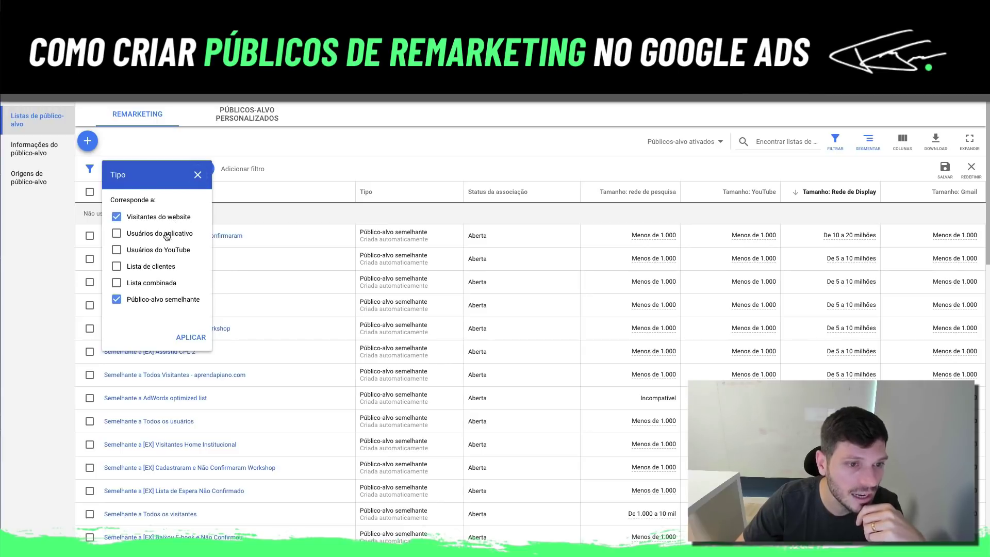
{"action": "left_click", "coordinate": [189, 337]}
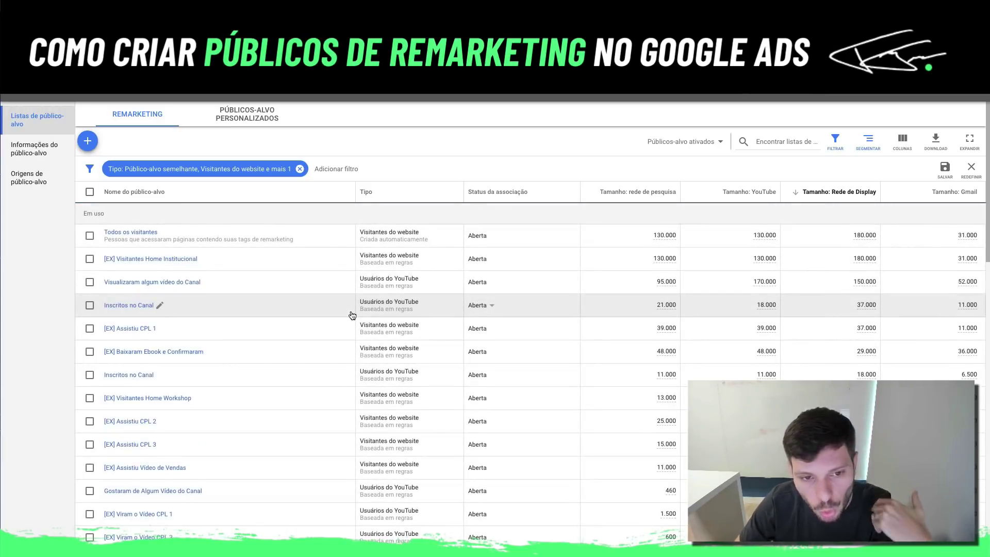
- Examine the types and network sizes of the in-use and unused audiences in the filtered remarketing list
{"action": "scroll", "coordinate": [361, 289], "scroll_direction": "down", "scroll_amount": 5}
{"action": "scroll", "coordinate": [380, 242], "scroll_direction": "down", "scroll_amount": 3}
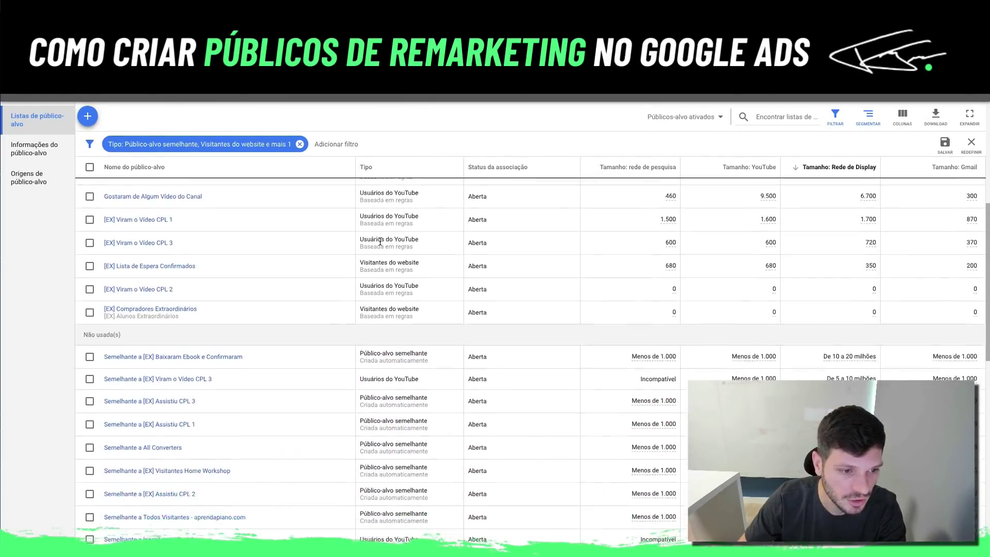
{"action": "scroll", "coordinate": [380, 241], "scroll_direction": "up", "scroll_amount": 8}
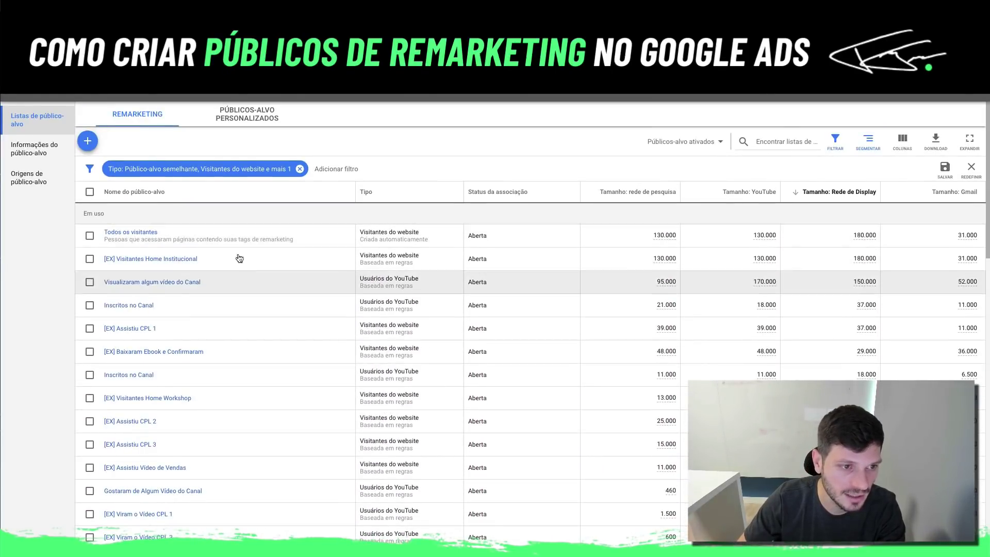
{"action": "scroll", "coordinate": [191, 300], "scroll_direction": "down", "scroll_amount": 3}
{"action": "scroll", "coordinate": [191, 300], "scroll_direction": "down", "scroll_amount": 10}
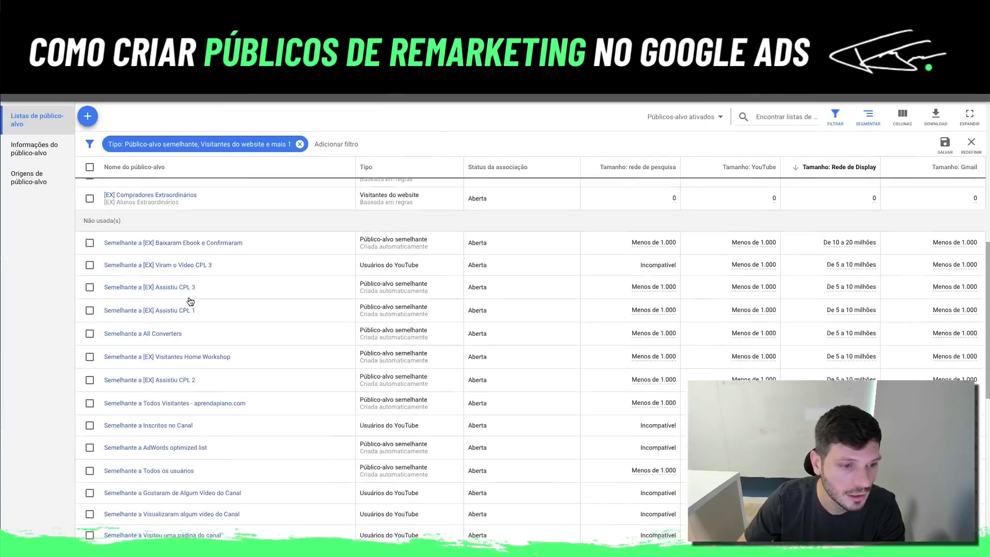
{"action": "scroll", "coordinate": [190, 301], "scroll_direction": "up", "scroll_amount": 1}
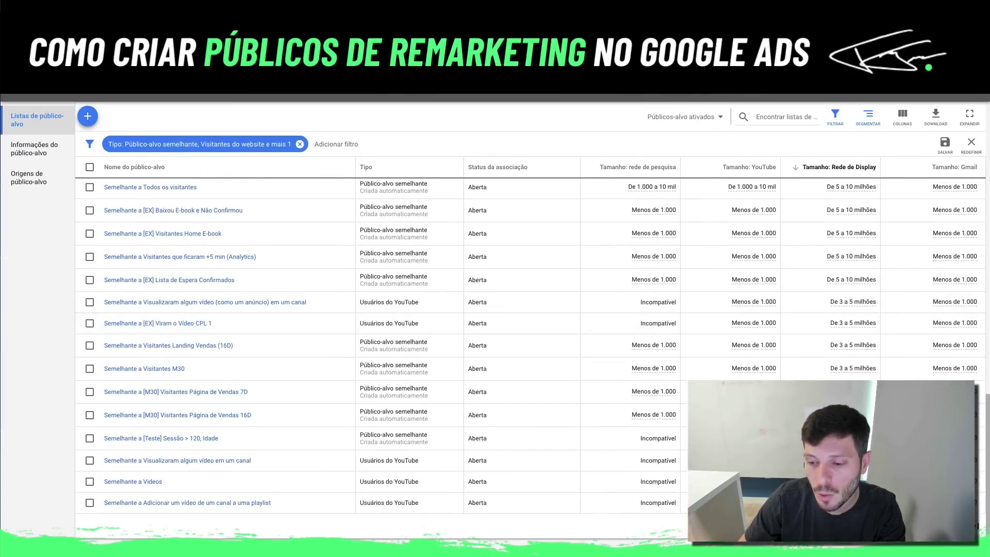
{"action": "scroll", "coordinate": [495, 349], "scroll_direction": "up", "scroll_amount": 15}
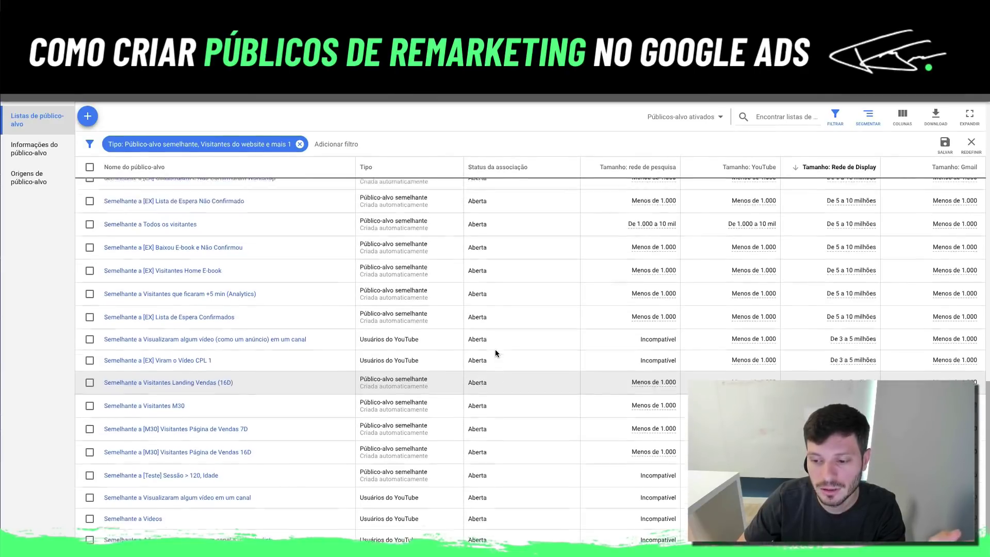